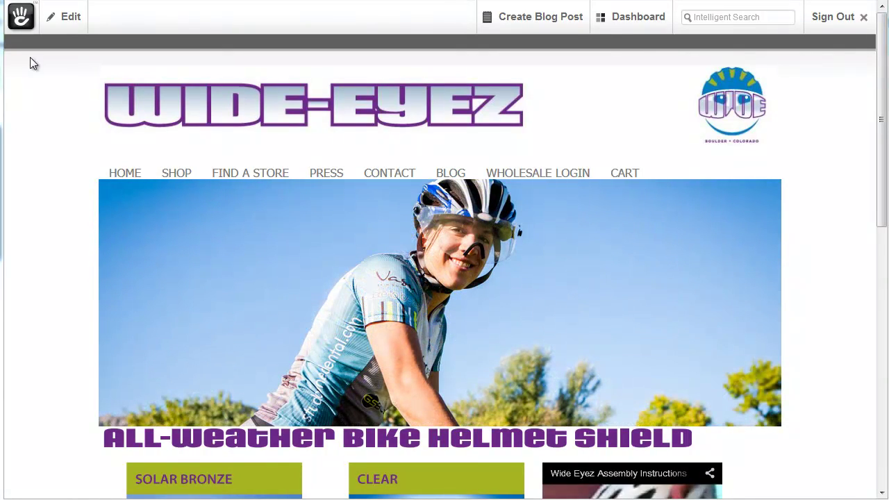
Open the full concrete5 Dashboard from the toolbar and scroll down to the Ecommerce panel.
{"action": "left_click", "coordinate": [70, 18]}
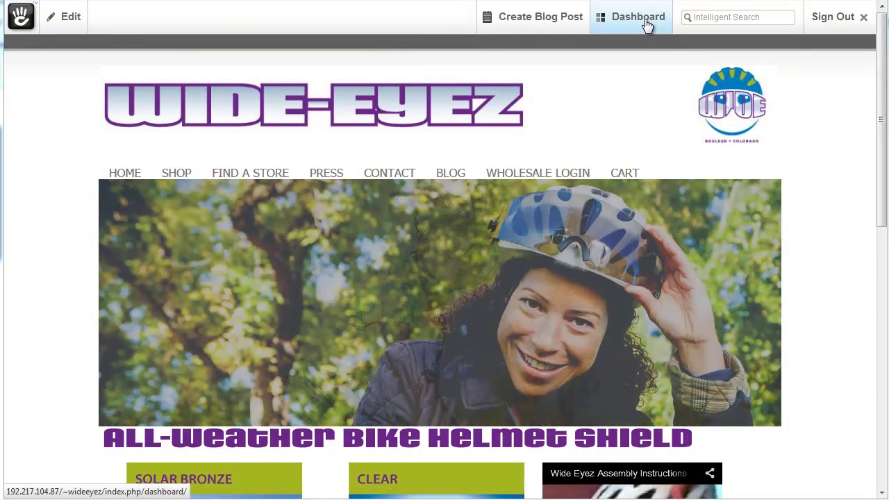
{"action": "mouse_move", "coordinate": [646, 25]}
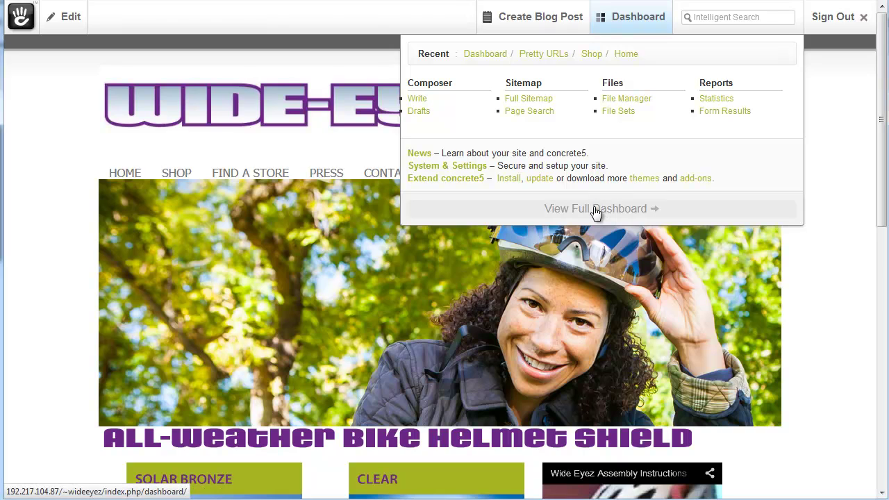
{"action": "left_click", "coordinate": [596, 209]}
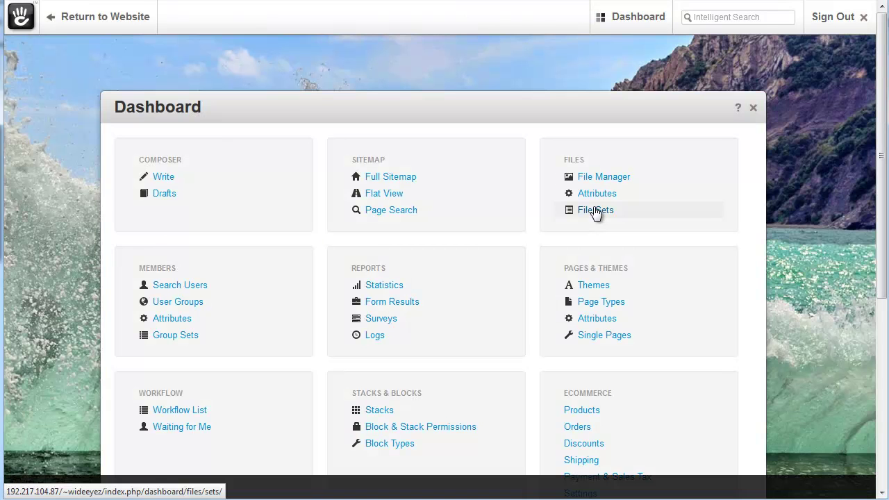
{"action": "scroll", "coordinate": [628, 306], "scroll_direction": "down", "scroll_amount": 3}
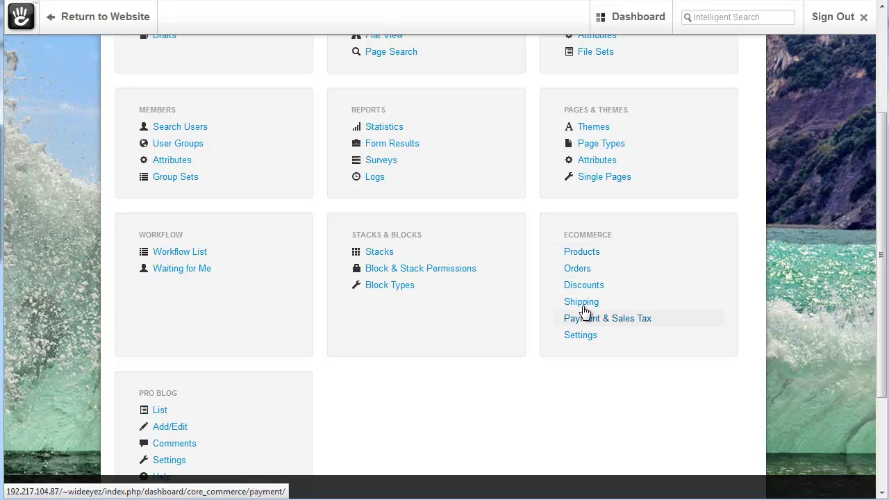
Go to Ecommerce Products and choose Solar Bronze Shield from the six-product list.
{"action": "left_click", "coordinate": [596, 254]}
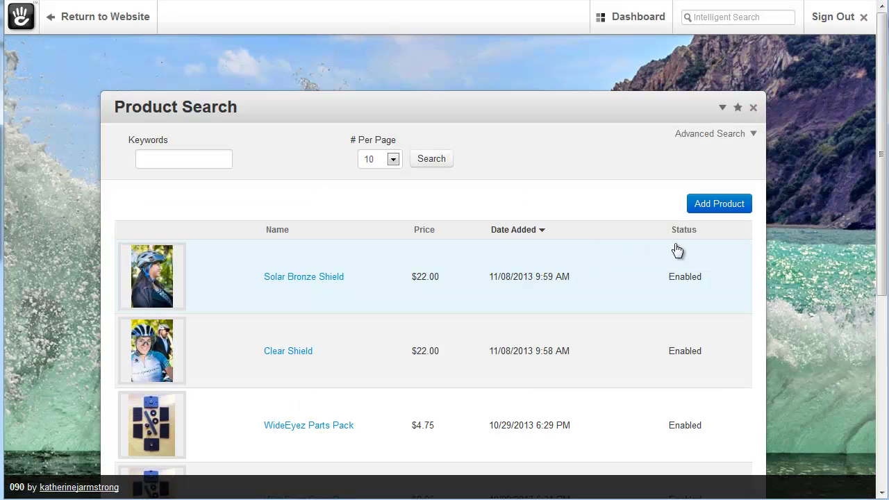
{"action": "left_click_drag", "start_coordinate": [879, 146], "coordinate": [840, 303]}
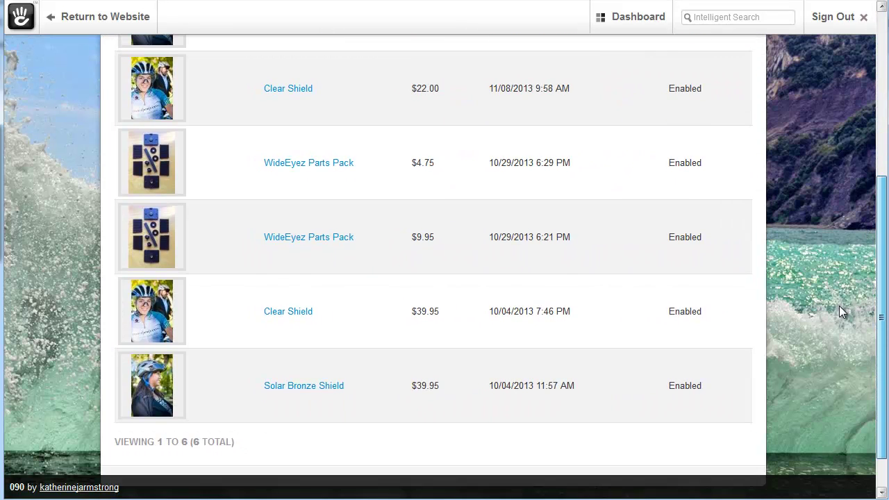
{"action": "scroll", "coordinate": [839, 306], "scroll_direction": "up", "scroll_amount": 3}
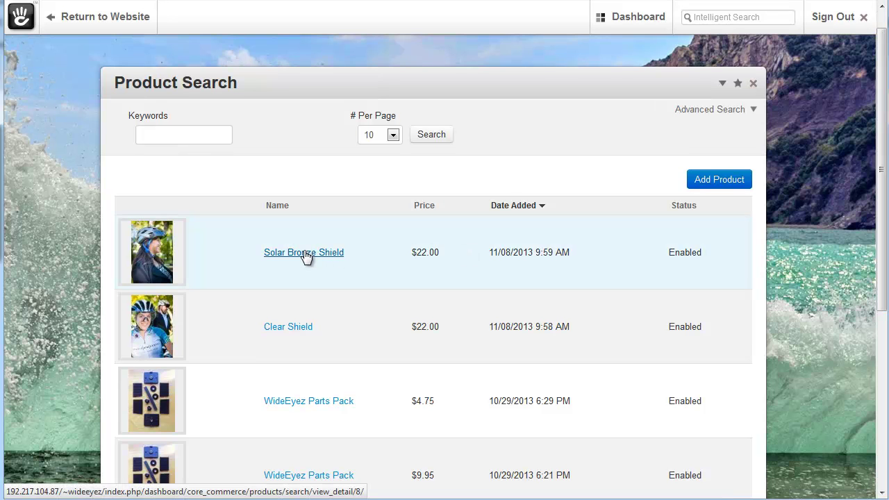
{"action": "left_click", "coordinate": [306, 255]}
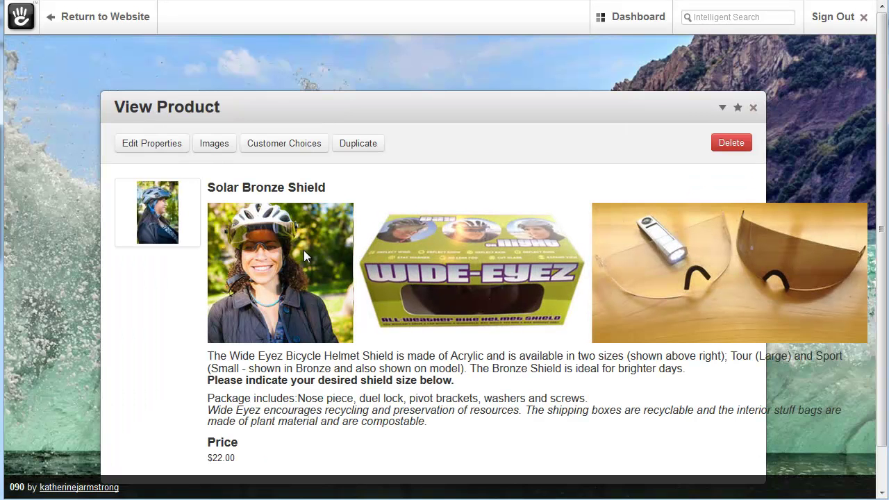
Edit Solar Bronze Shield's properties and review Purchase and Stock, including the Status options.
{"action": "left_click", "coordinate": [153, 145]}
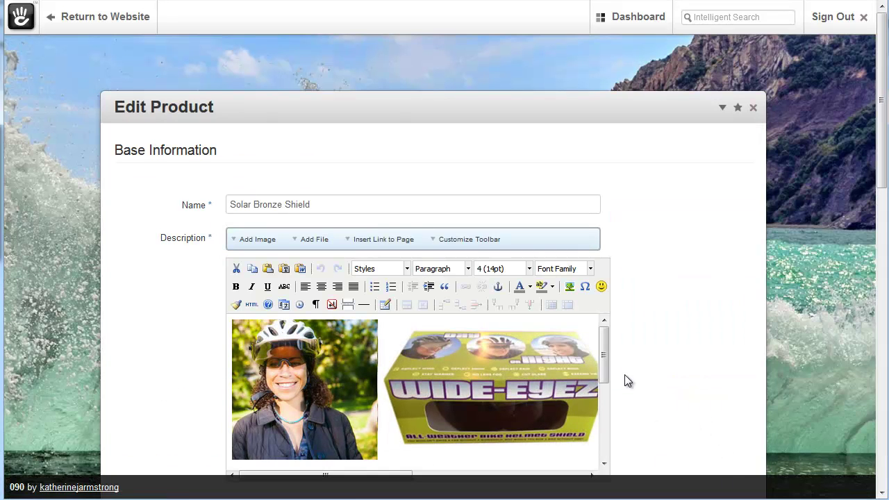
{"action": "left_click_drag", "start_coordinate": [347, 207], "coordinate": [217, 196]}
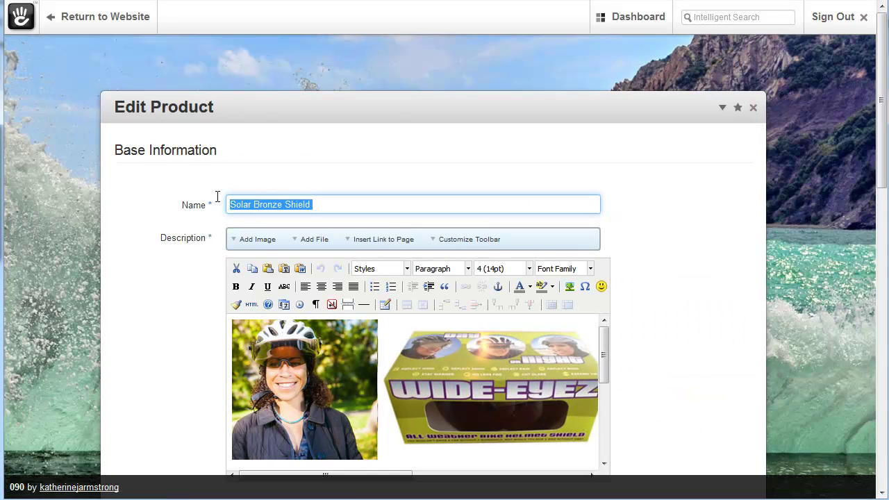
{"action": "left_click", "coordinate": [719, 239]}
{"action": "scroll", "coordinate": [713, 259], "scroll_direction": "down", "scroll_amount": 4}
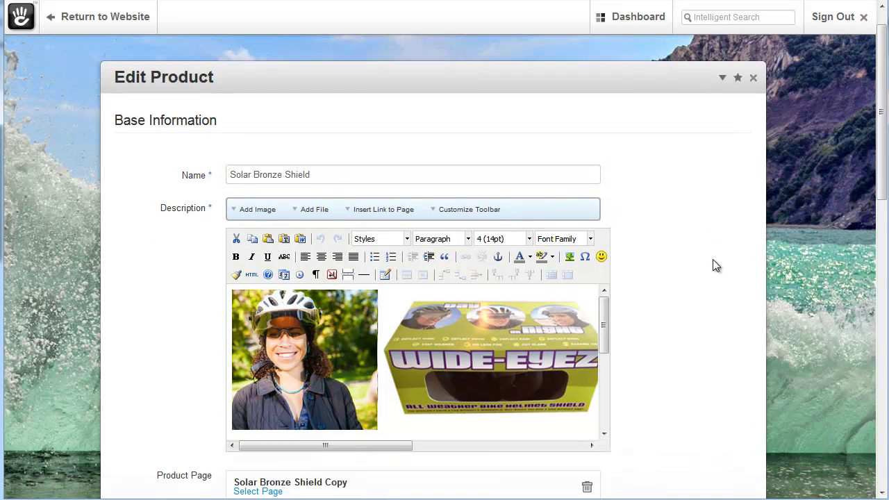
{"action": "left_click_drag", "start_coordinate": [604, 127], "coordinate": [601, 237]}
{"action": "scroll", "coordinate": [685, 313], "scroll_direction": "down", "scroll_amount": 5}
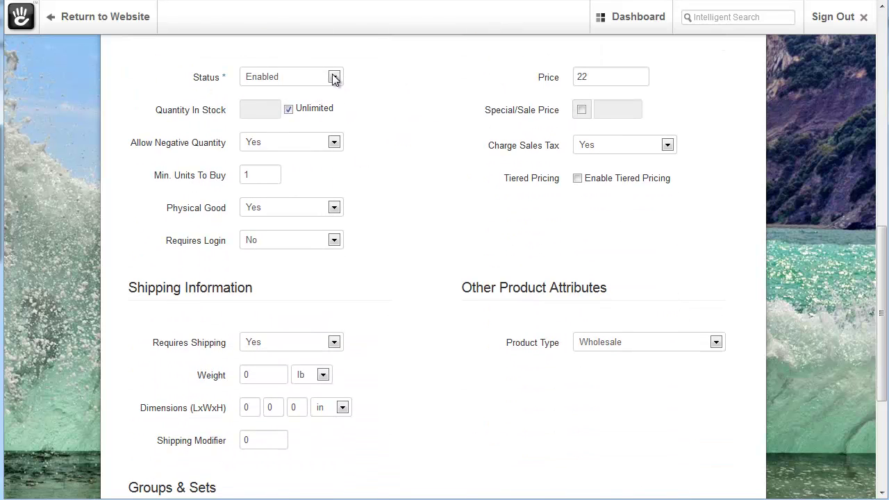
{"action": "left_click", "coordinate": [334, 77]}
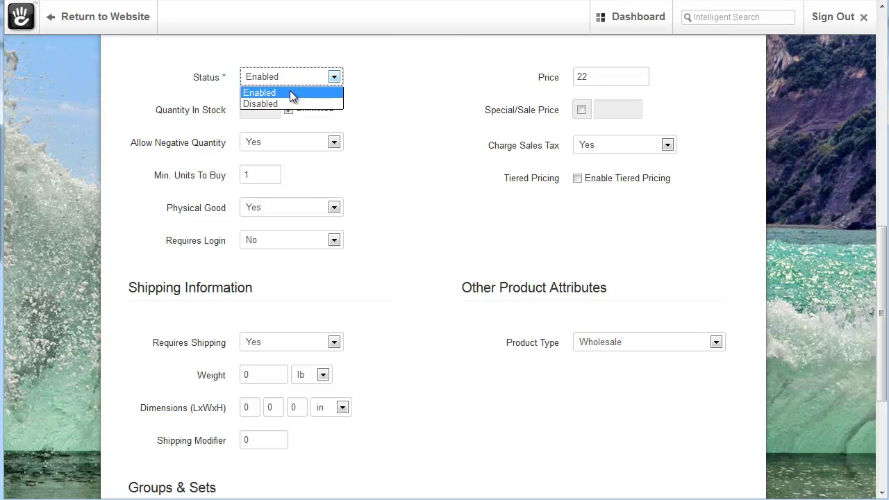
Keep Status as Enabled and enable a special sale price of 19.00.
{"action": "left_click", "coordinate": [453, 115]}
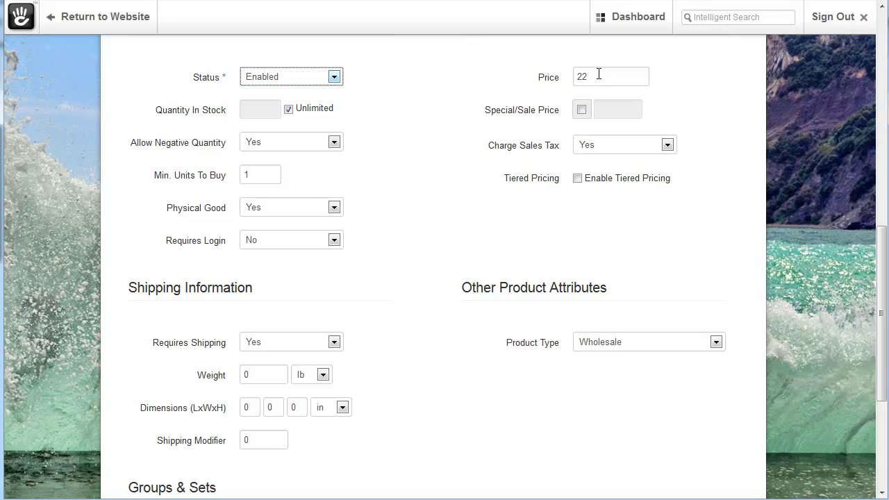
{"action": "left_click", "coordinate": [583, 111]}
{"action": "left_click", "coordinate": [619, 114]}
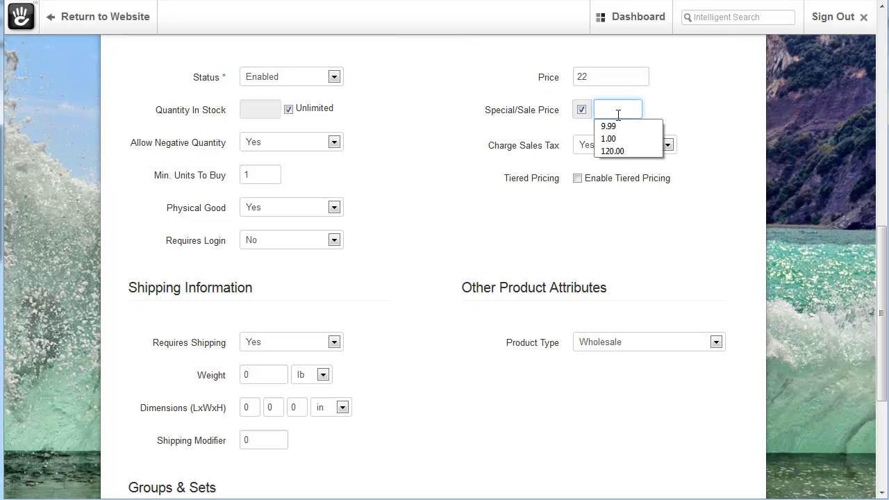
{"action": "type", "text": "19.00"}
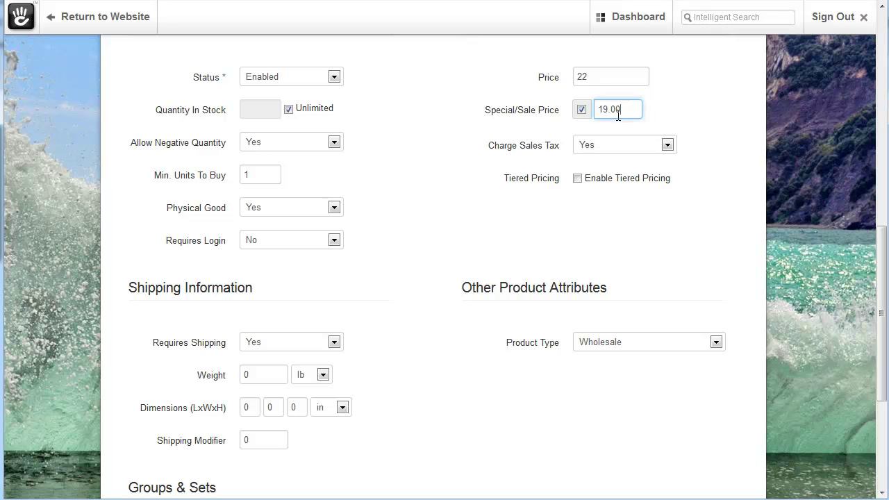
{"action": "left_click", "coordinate": [439, 179]}
{"action": "left_click", "coordinate": [279, 146]}
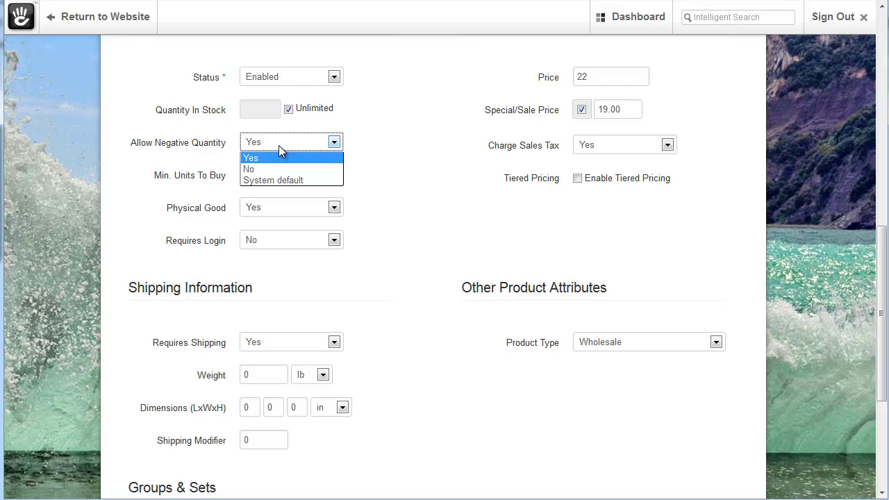
{"action": "left_click", "coordinate": [379, 152]}
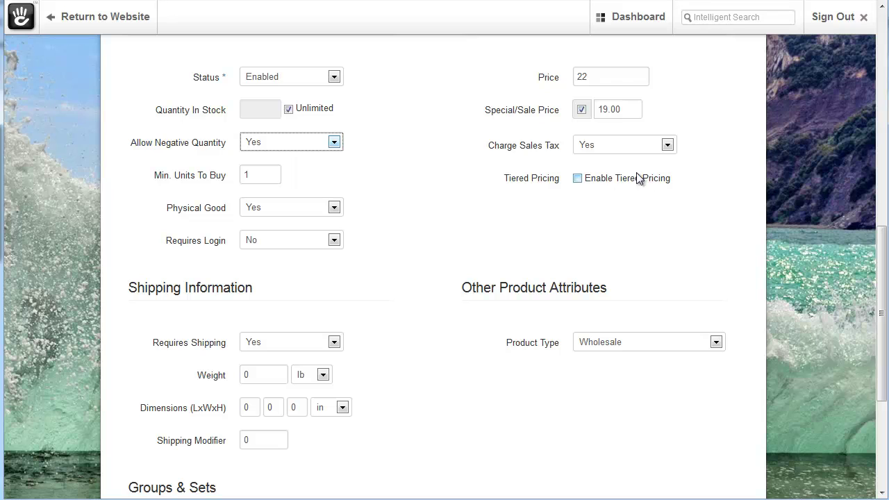
{"action": "left_click", "coordinate": [668, 145]}
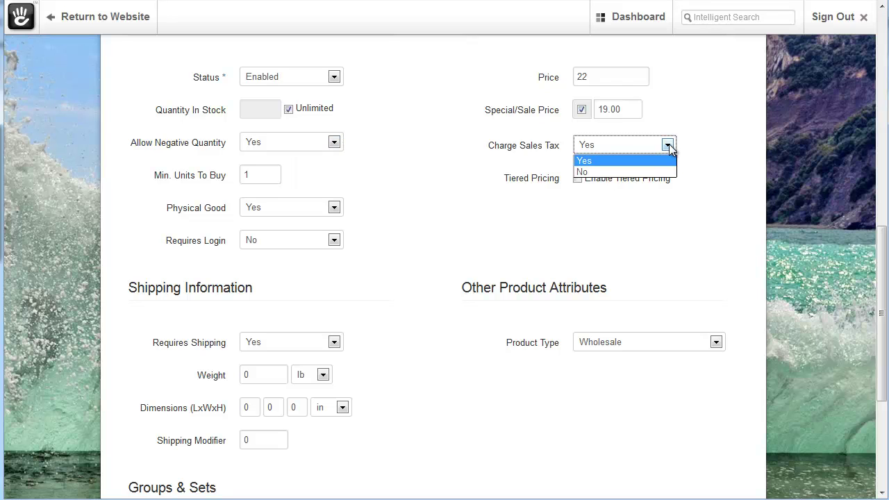
{"action": "left_click", "coordinate": [669, 145]}
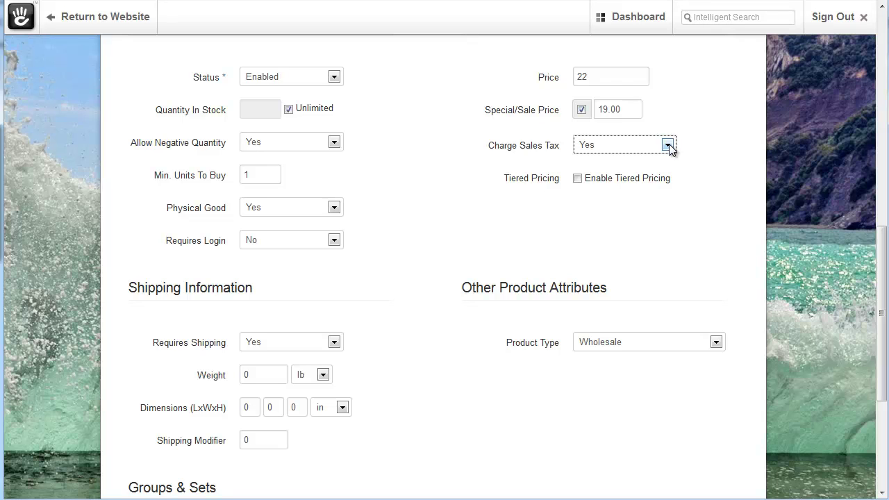
{"action": "double_click", "coordinate": [256, 175]}
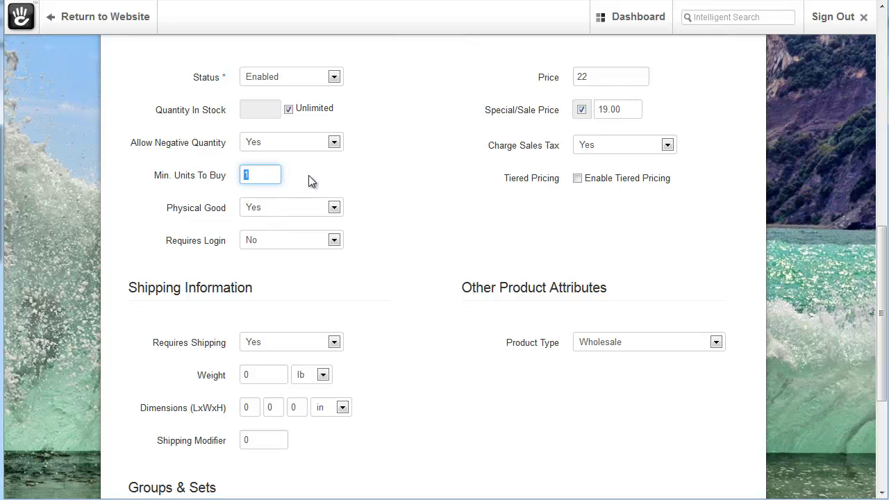
Enable tiered pricing with a first tier of 1–3 units at 5.00.
{"action": "left_click", "coordinate": [348, 185]}
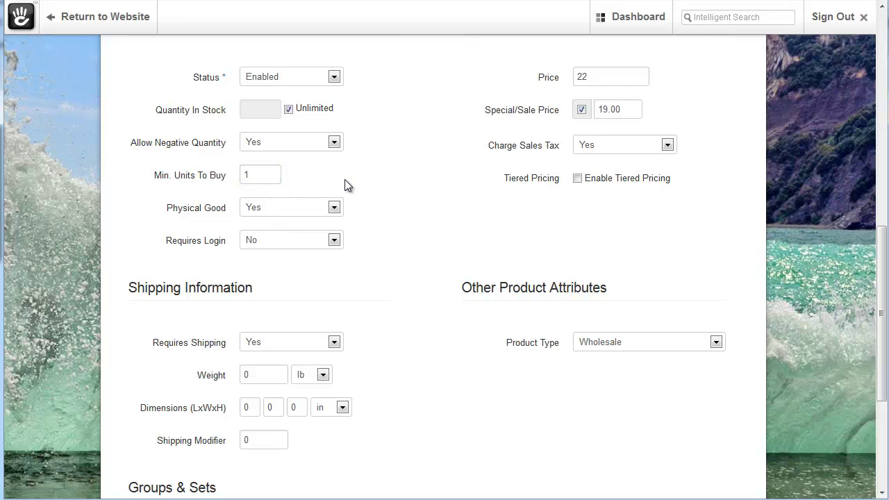
{"action": "left_click", "coordinate": [577, 179]}
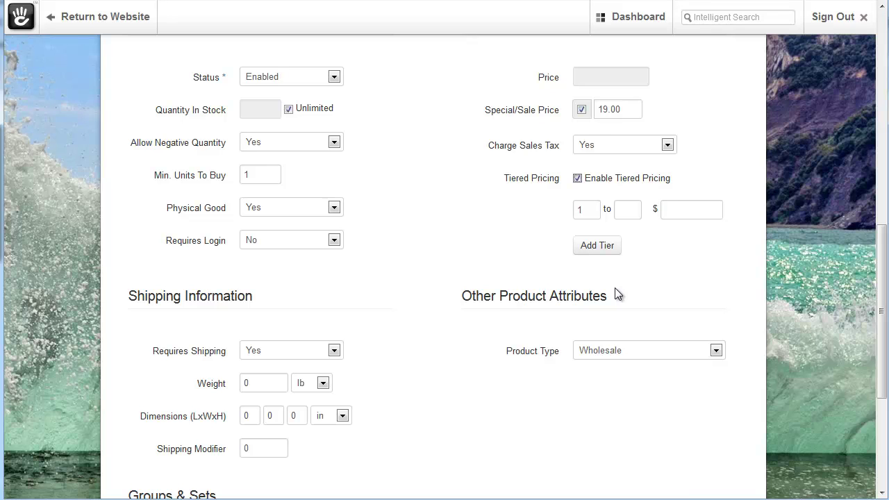
{"action": "left_click", "coordinate": [623, 211]}
{"action": "type", "text": "3"}
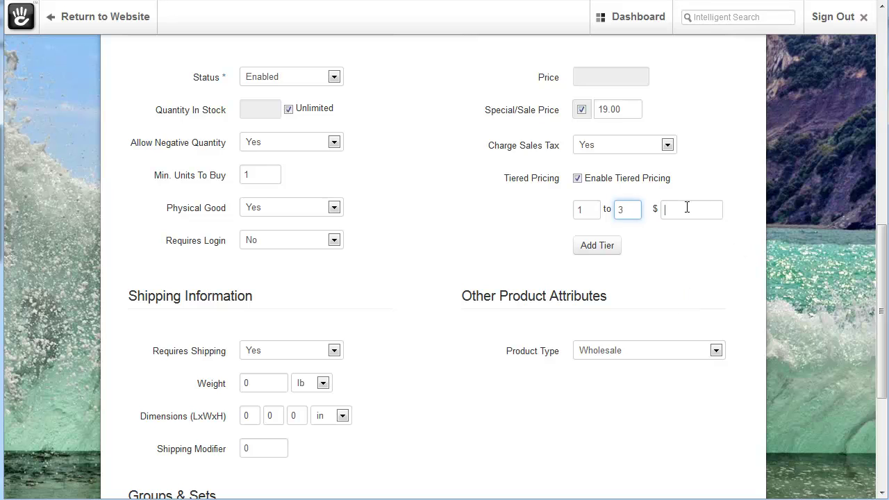
{"action": "type", "text": "5.00"}
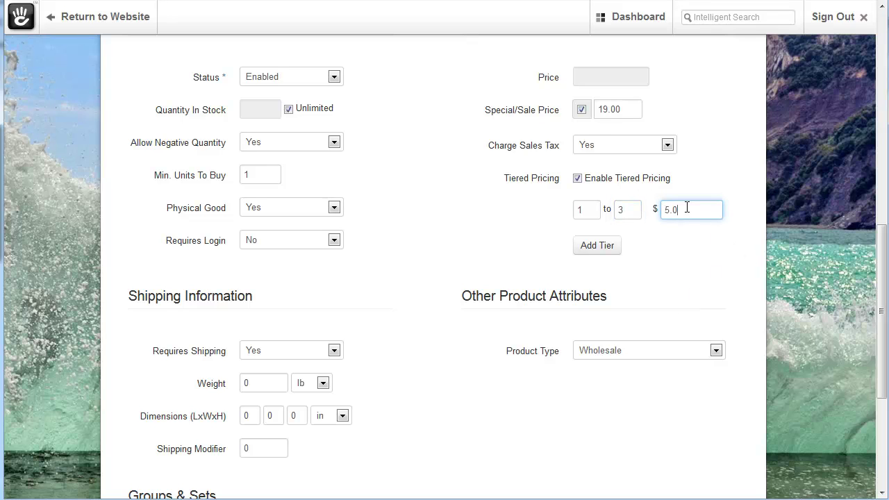
Add a second price tier for 4–6 units at 4.50.
{"action": "left_click", "coordinate": [606, 247]}
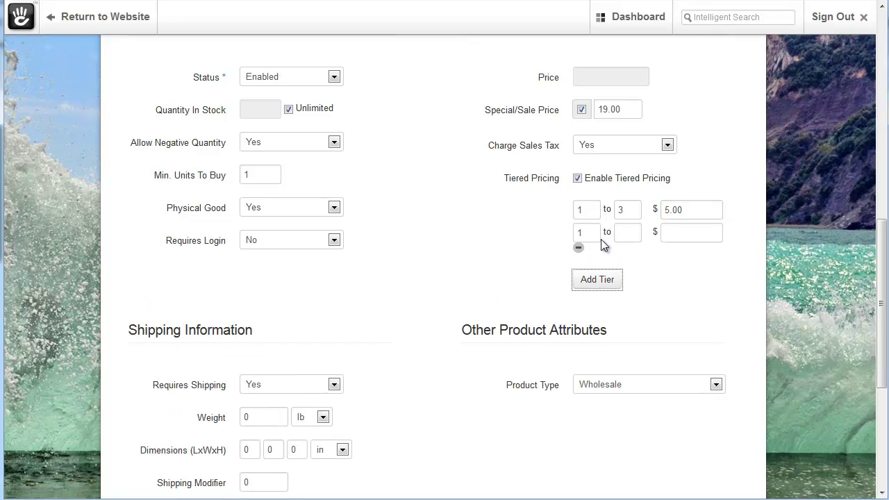
{"action": "double_click", "coordinate": [593, 232]}
{"action": "type", "text": "4"}
{"action": "left_click", "coordinate": [623, 234]}
{"action": "type", "text": "6"}
{"action": "left_click", "coordinate": [665, 232]}
{"action": "type", "text": "4"}
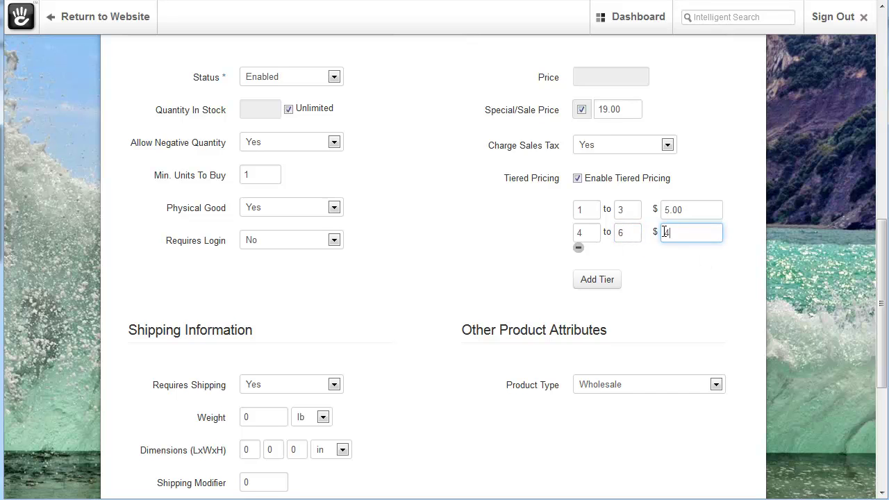
{"action": "type", "text": ".50"}
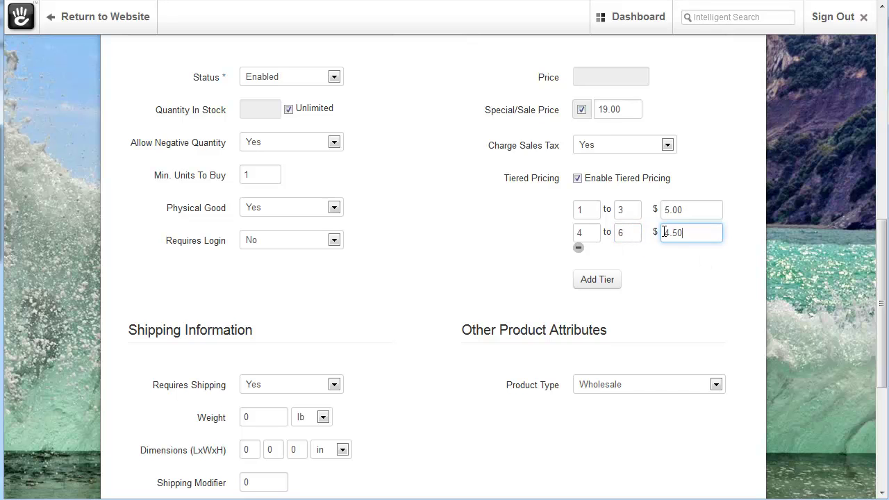
Add a third price tier for 7–999 units at 4.00.
{"action": "left_click", "coordinate": [599, 285]}
{"action": "double_click", "coordinate": [592, 269]}
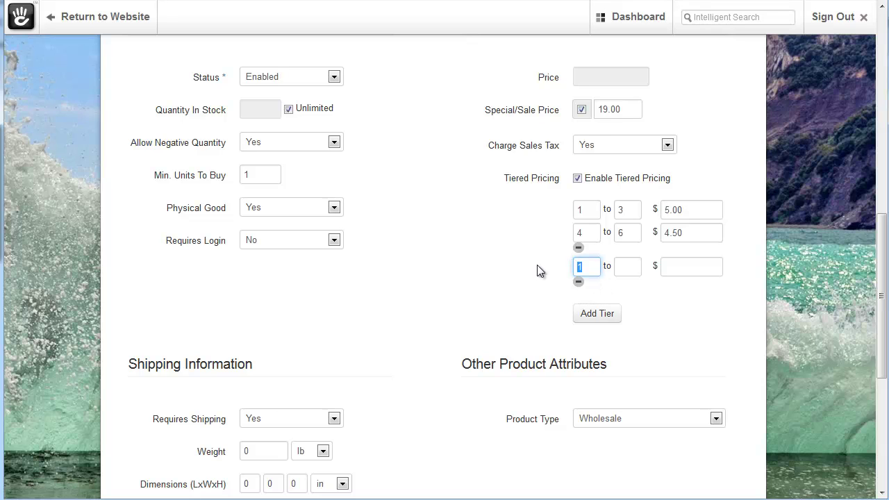
{"action": "type", "text": "7"}
{"action": "left_click", "coordinate": [631, 270]}
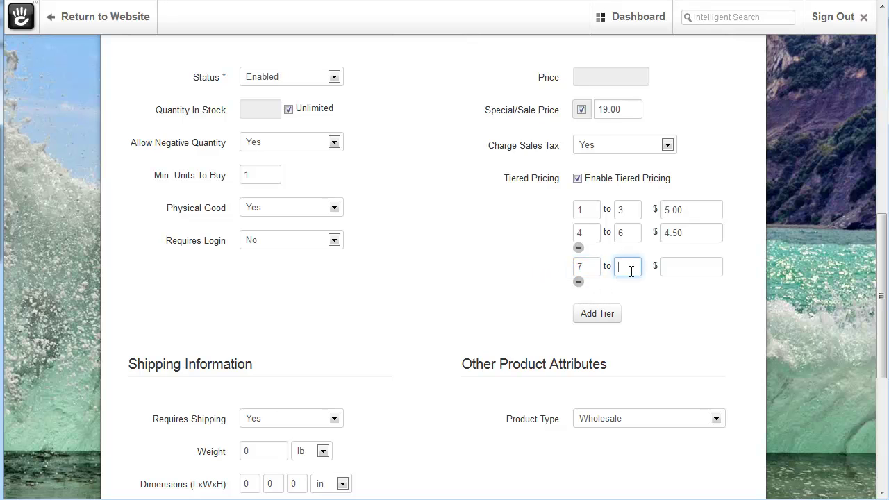
{"action": "type", "text": "999"}
{"action": "left_click", "coordinate": [688, 268]}
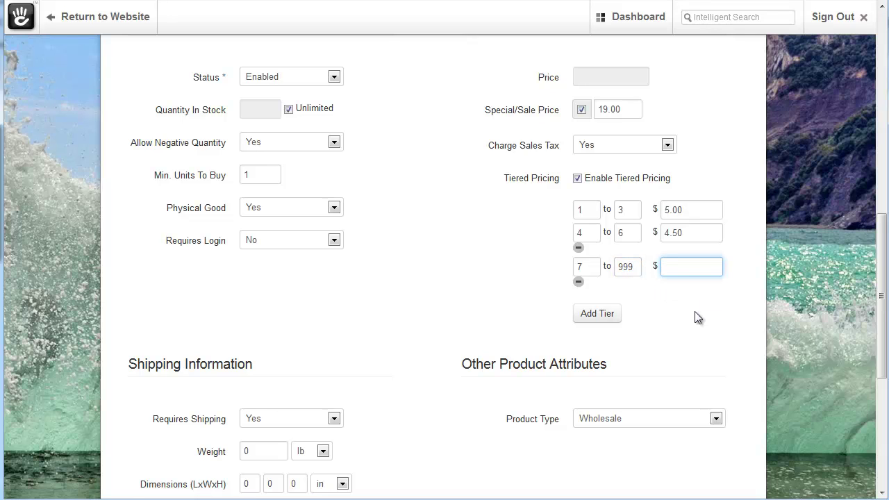
{"action": "type", "text": "4.00"}
{"action": "left_click", "coordinate": [693, 312]}
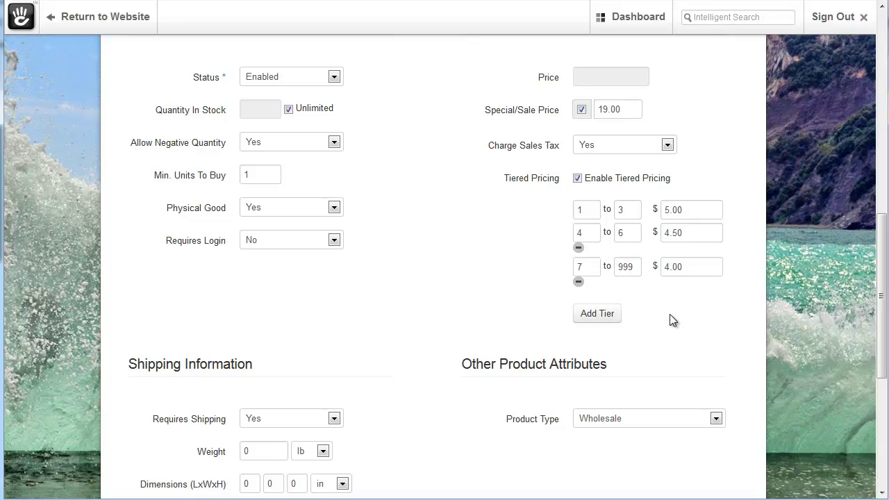
Turn off tiered pricing and set the regular price to 20.00.
{"action": "left_click", "coordinate": [577, 179]}
{"action": "left_click", "coordinate": [588, 79]}
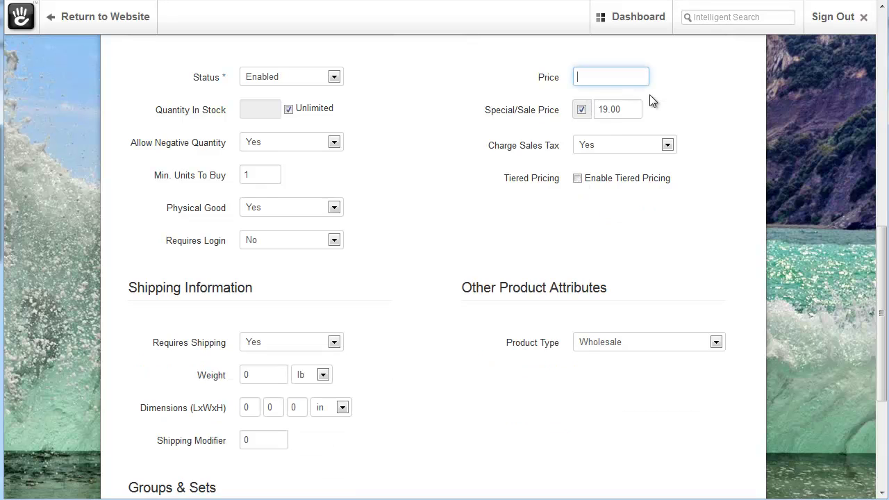
{"action": "type", "text": "20.00"}
Switch Physical Good to No, then back to Yes, keeping it a physical good.
{"action": "left_click", "coordinate": [267, 210]}
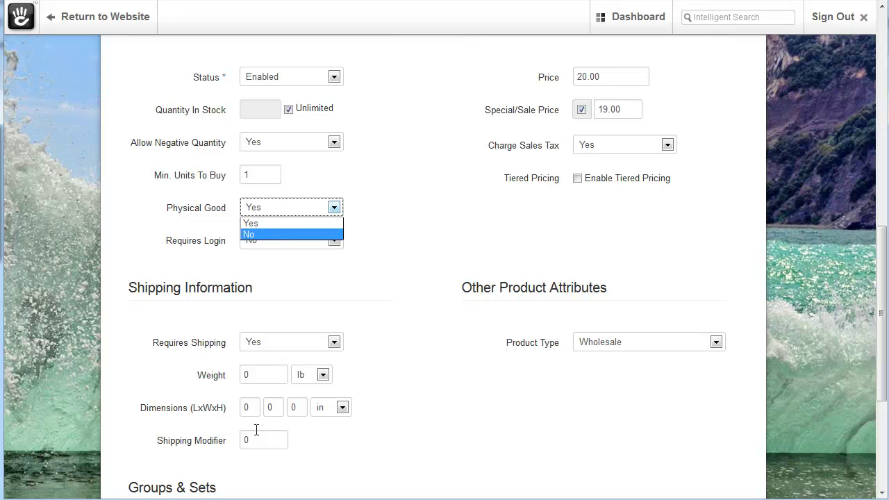
{"action": "left_click", "coordinate": [258, 234]}
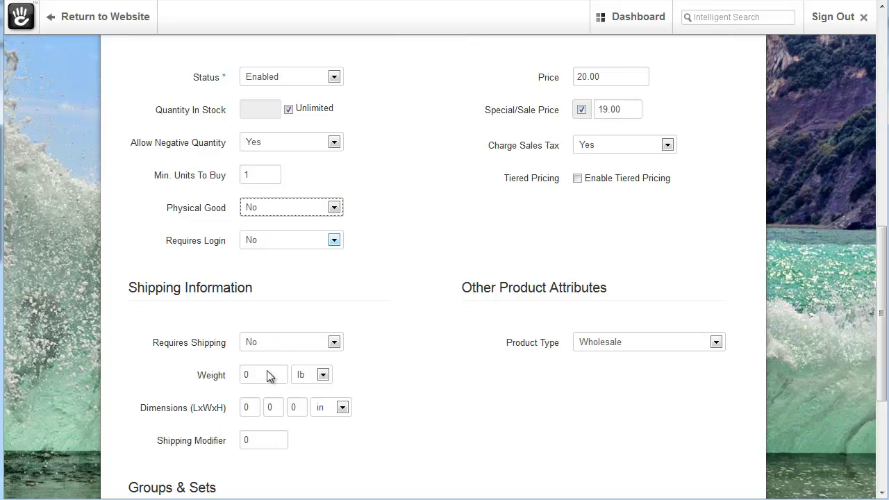
{"action": "left_click", "coordinate": [333, 207]}
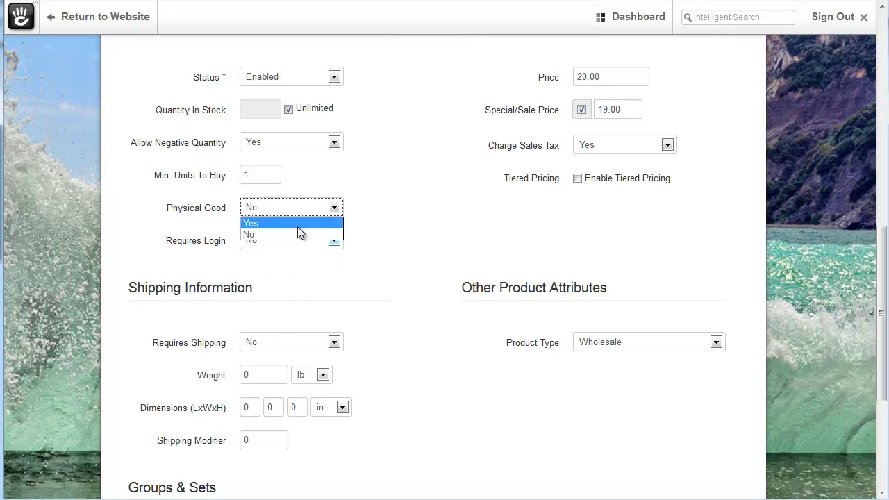
{"action": "left_click", "coordinate": [292, 223]}
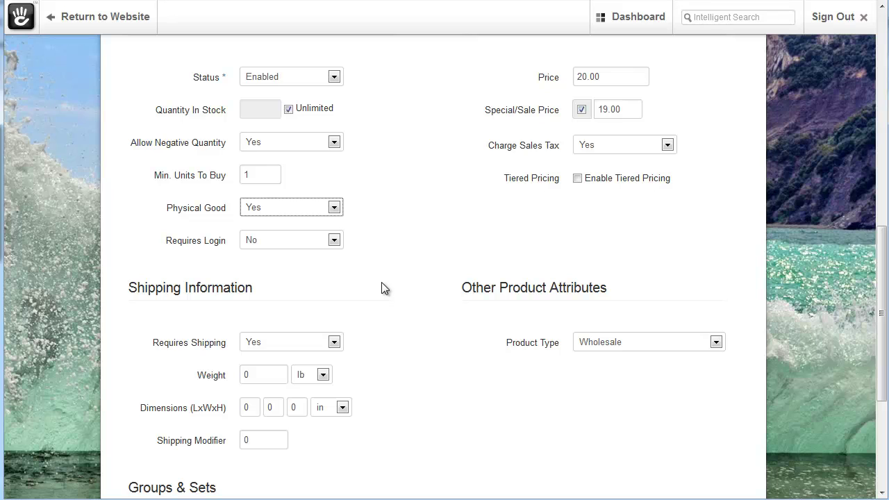
{"action": "left_click", "coordinate": [334, 240]}
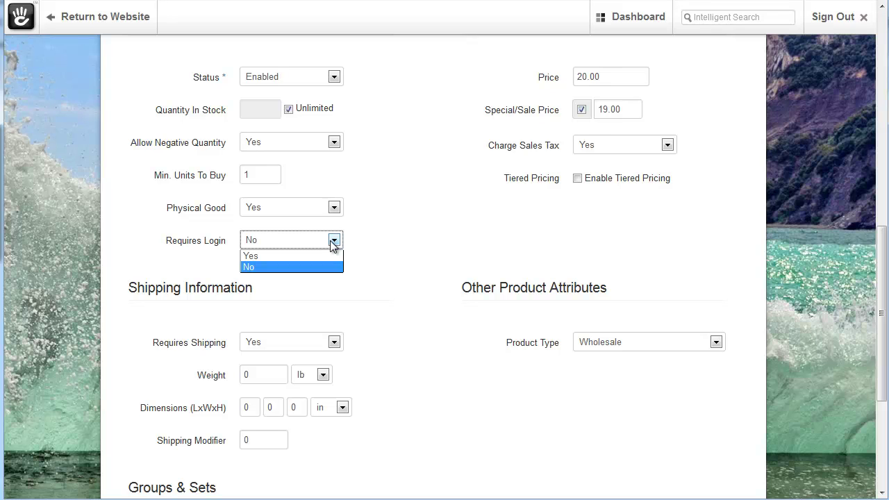
{"action": "left_click", "coordinate": [373, 301]}
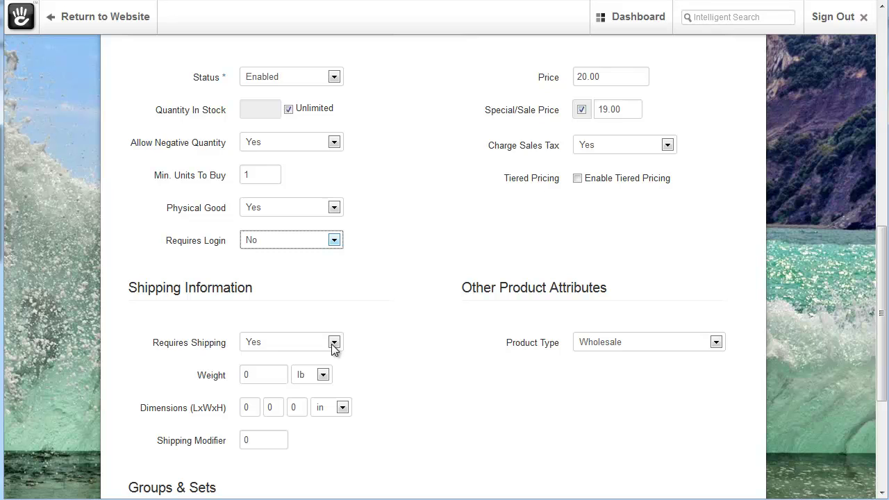
{"action": "left_click", "coordinate": [332, 343]}
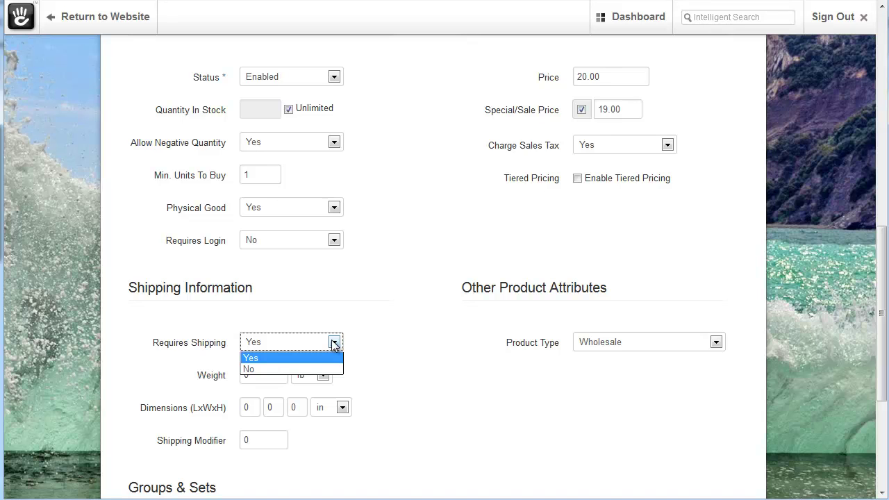
{"action": "left_click", "coordinate": [389, 348]}
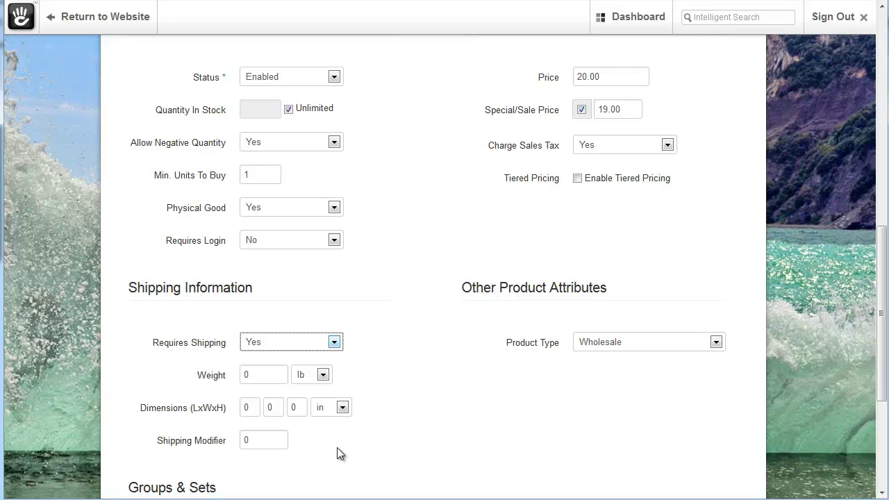
Replace the shipping modifier 0 with 2, leaving weight and dimensions at 0.
{"action": "left_click", "coordinate": [255, 439]}
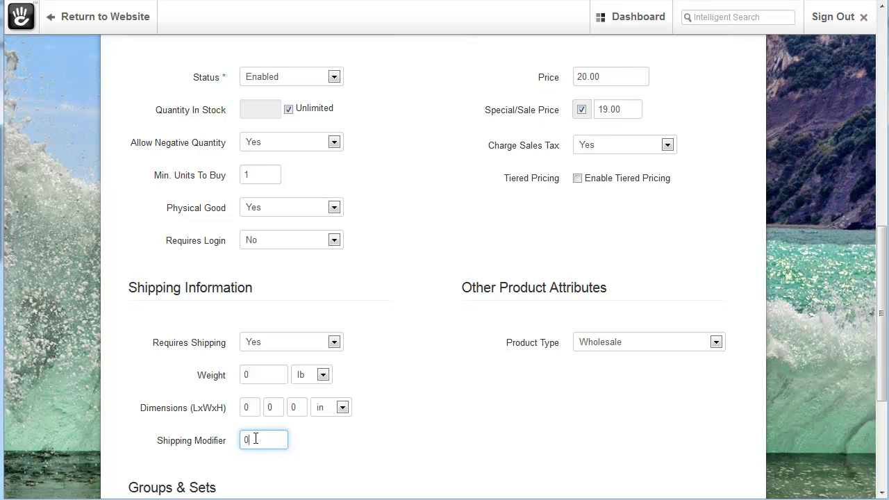
{"action": "left_click_drag", "start_coordinate": [255, 438], "coordinate": [230, 439]}
{"action": "type", "text": "2"}
{"action": "left_click_drag", "start_coordinate": [463, 287], "coordinate": [625, 292]}
{"action": "left_click", "coordinate": [647, 287]}
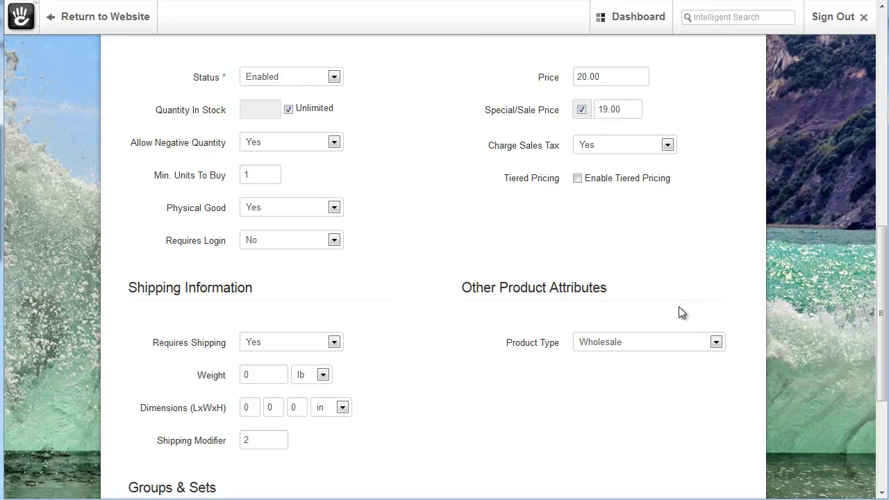
Keep Wholesale as the product type and scroll down to the Save button.
{"action": "left_click", "coordinate": [716, 342]}
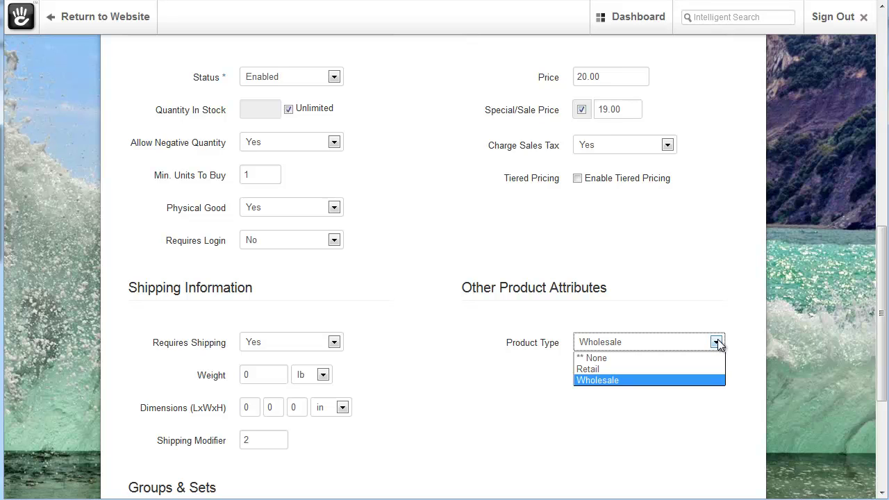
{"action": "left_click", "coordinate": [505, 381]}
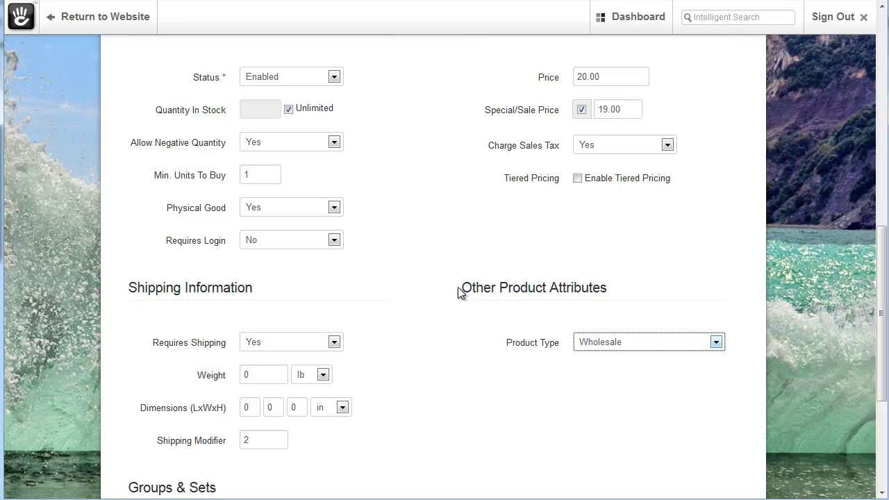
{"action": "scroll", "coordinate": [535, 416], "scroll_direction": "down", "scroll_amount": 3}
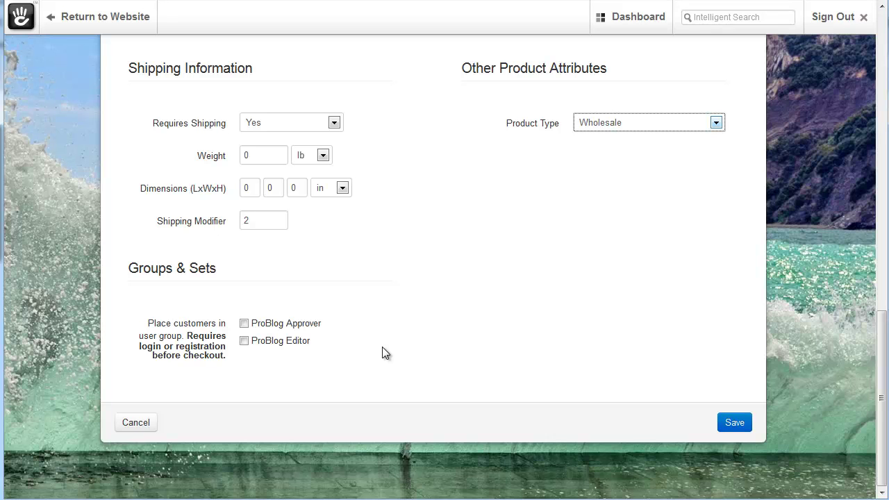
{"action": "scroll", "coordinate": [382, 353], "scroll_direction": "up", "scroll_amount": 10}
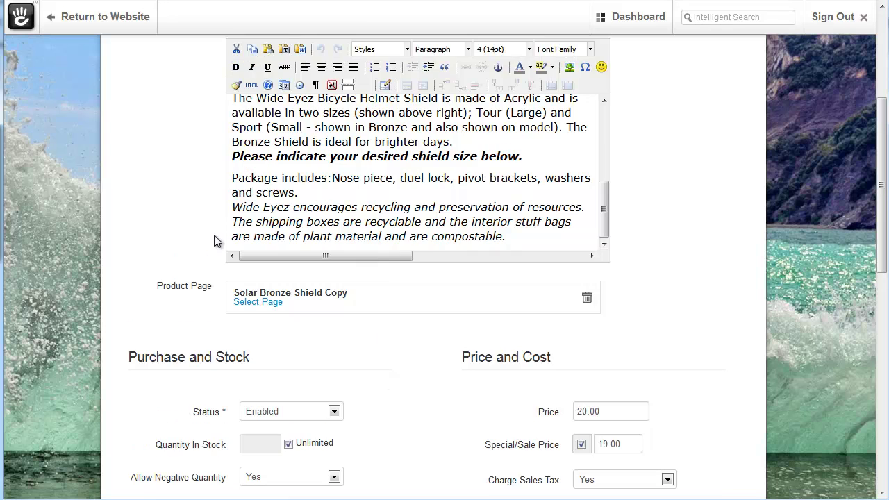
{"action": "scroll", "coordinate": [359, 404], "scroll_direction": "down", "scroll_amount": 8}
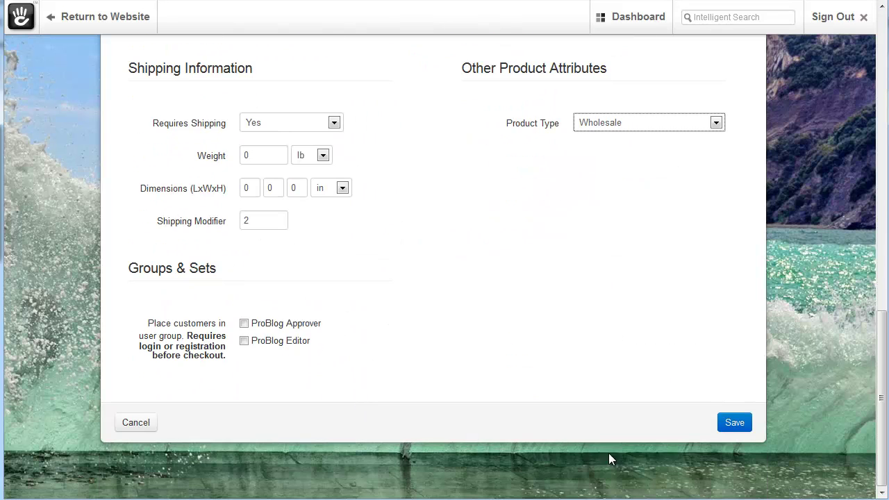
Save the Solar Bronze Shield edits and return to the full Dashboard.
{"action": "left_click", "coordinate": [728, 425]}
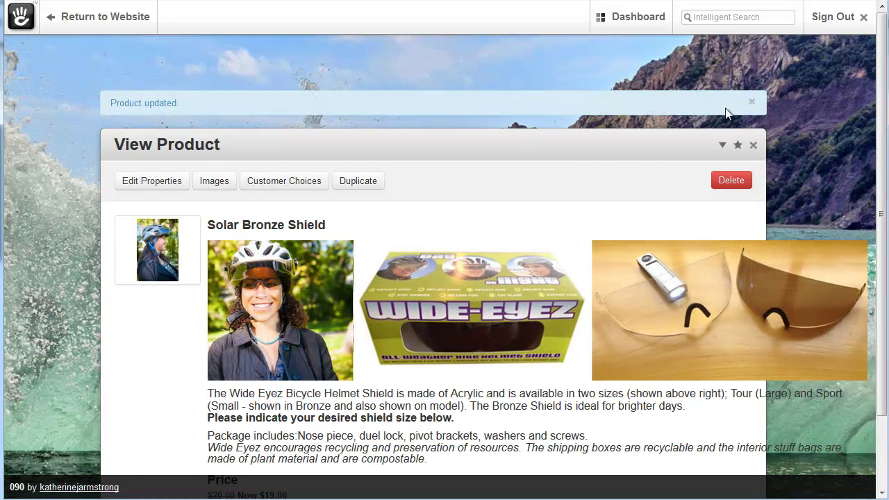
{"action": "mouse_move", "coordinate": [635, 18]}
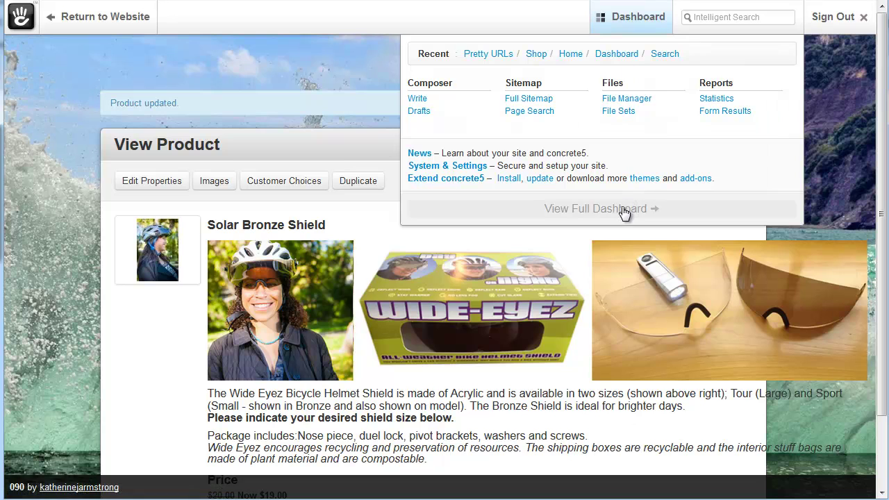
{"action": "left_click", "coordinate": [624, 209]}
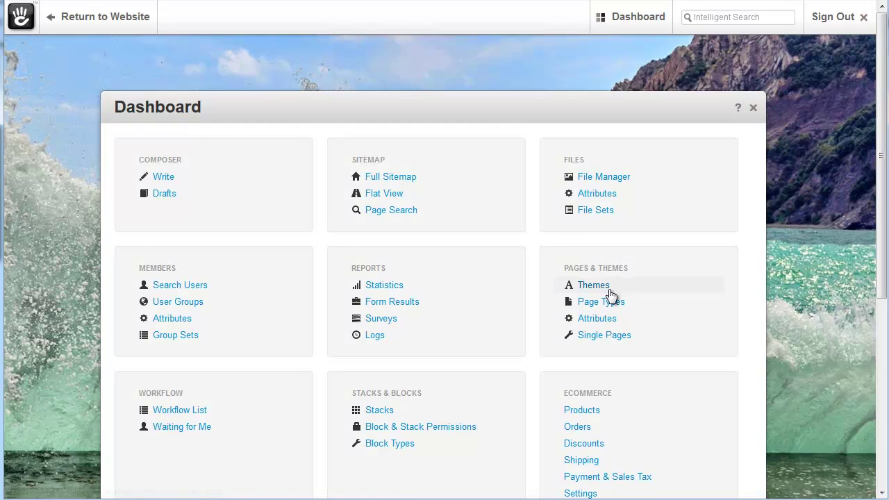
{"action": "scroll", "coordinate": [609, 299], "scroll_direction": "down", "scroll_amount": 3}
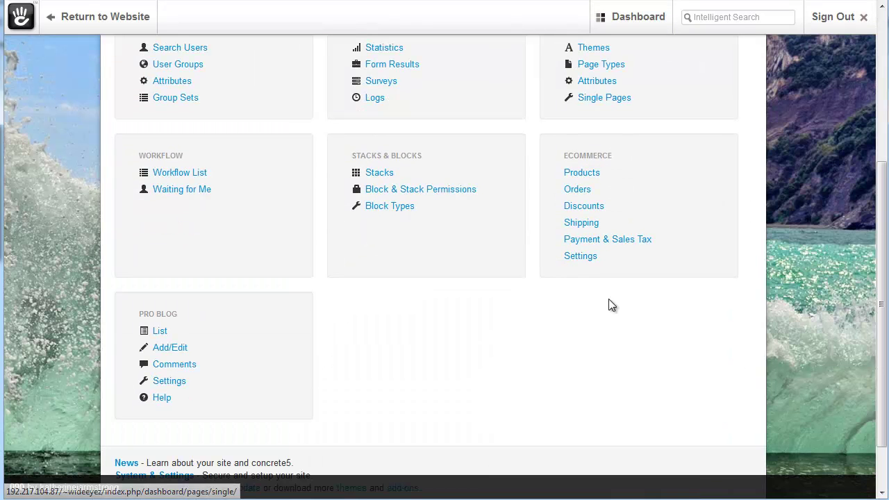
Go to Ecommerce Products and start a blank Add Product form.
{"action": "left_click", "coordinate": [583, 174]}
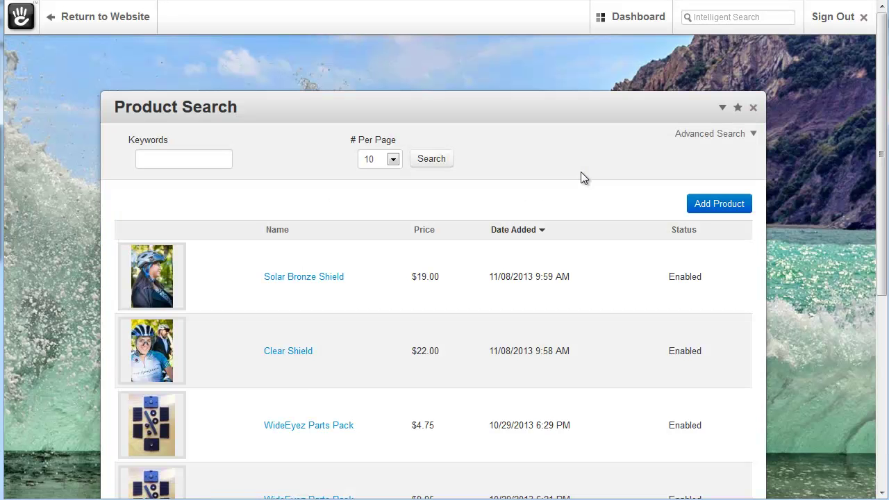
{"action": "left_click", "coordinate": [714, 208]}
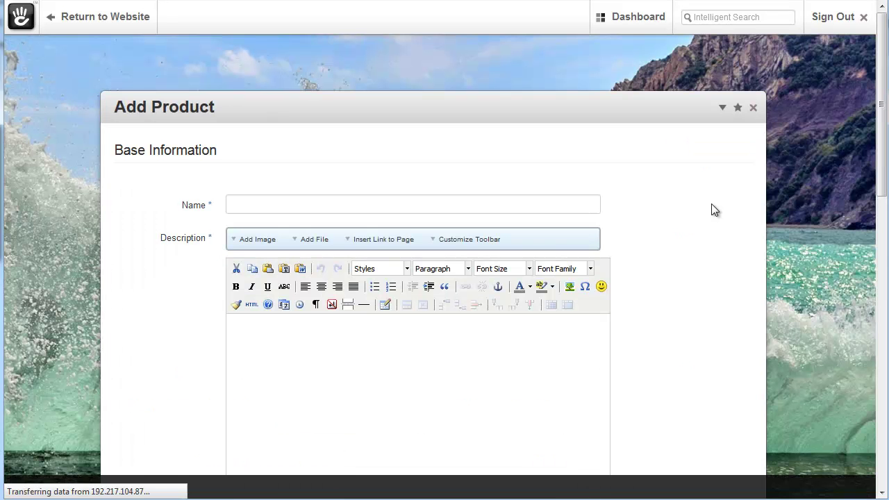
{"action": "scroll", "coordinate": [706, 239], "scroll_direction": "down", "scroll_amount": 6}
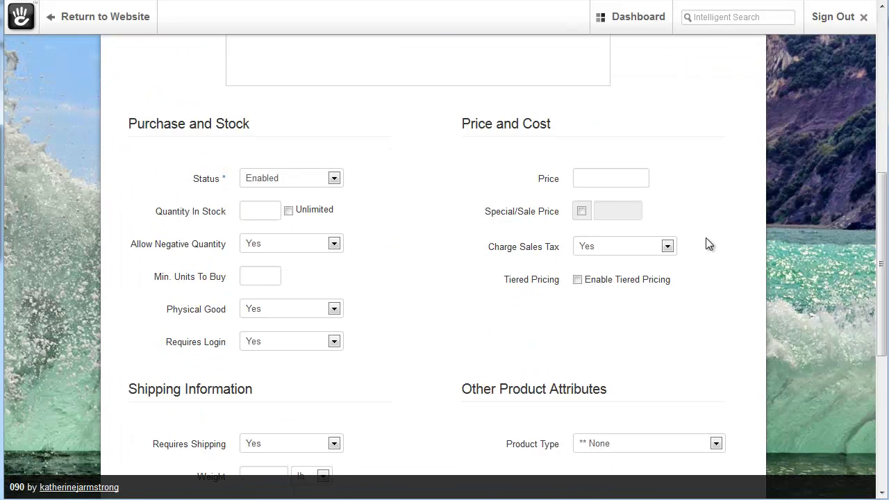
{"action": "scroll", "coordinate": [705, 239], "scroll_direction": "up", "scroll_amount": 6}
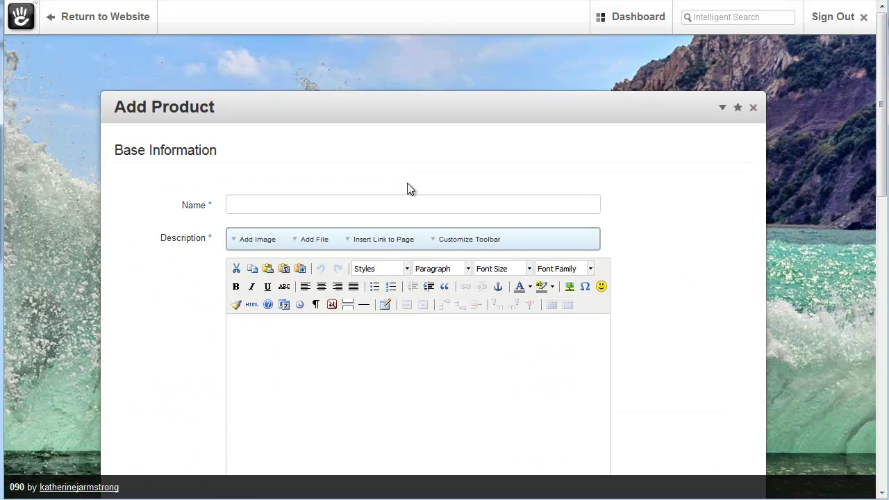
Name the new product 'Title' with the description 'This is the description'.
{"action": "left_click", "coordinate": [282, 209]}
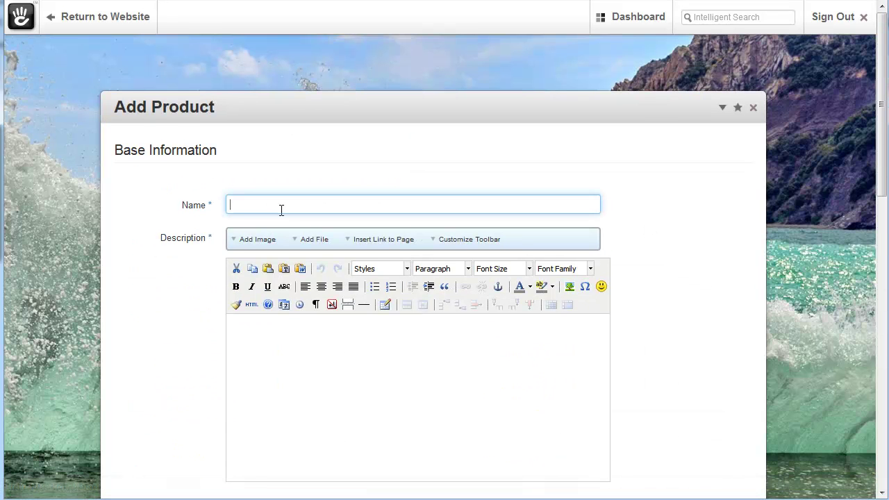
{"action": "type", "text": "Title"}
{"action": "left_click", "coordinate": [329, 409]}
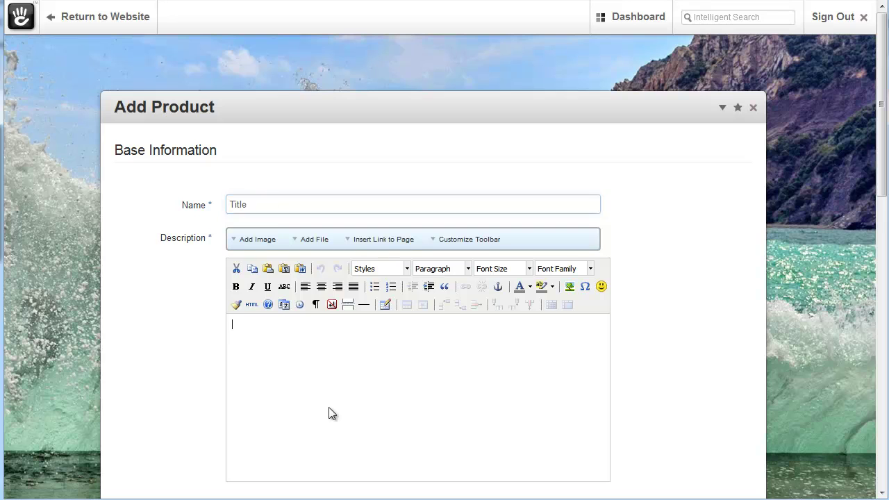
{"action": "type", "text": "This is the description"}
{"action": "scroll", "coordinate": [764, 425], "scroll_direction": "down", "scroll_amount": 5}
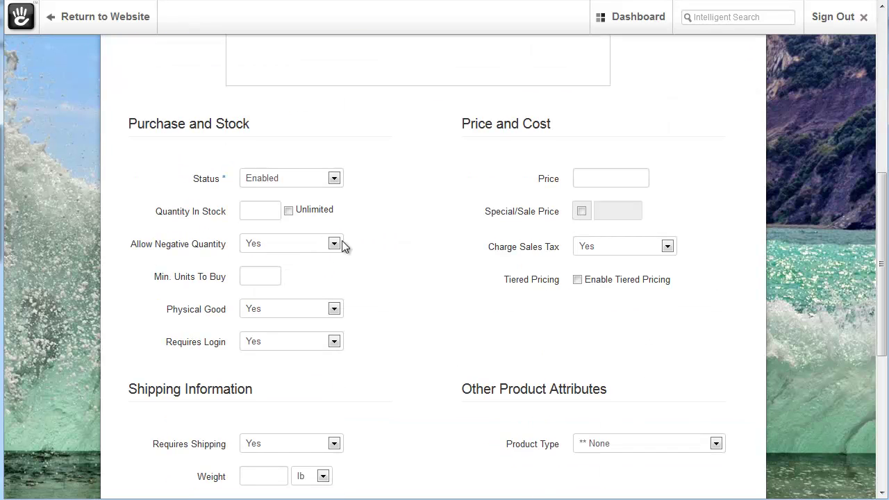
Set the price to 1.00 with a special sale price of .75.
{"action": "left_click", "coordinate": [596, 182]}
{"action": "type", "text": "1.00"}
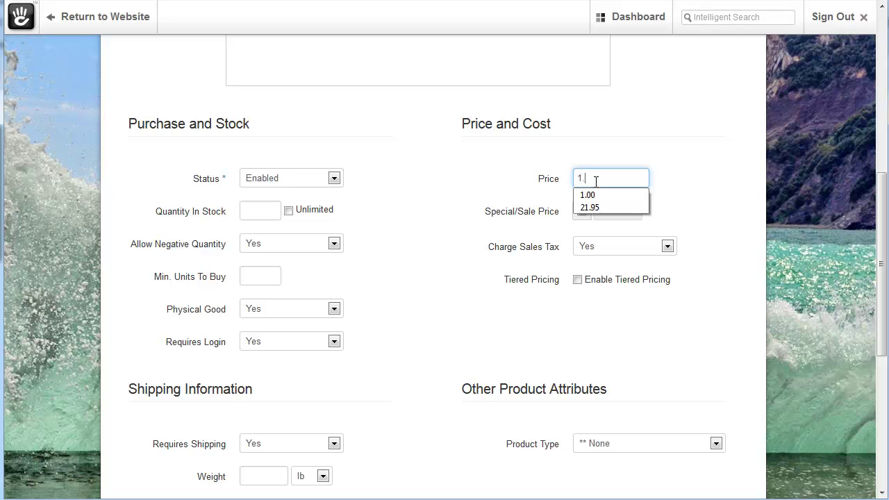
{"action": "left_click", "coordinate": [582, 213]}
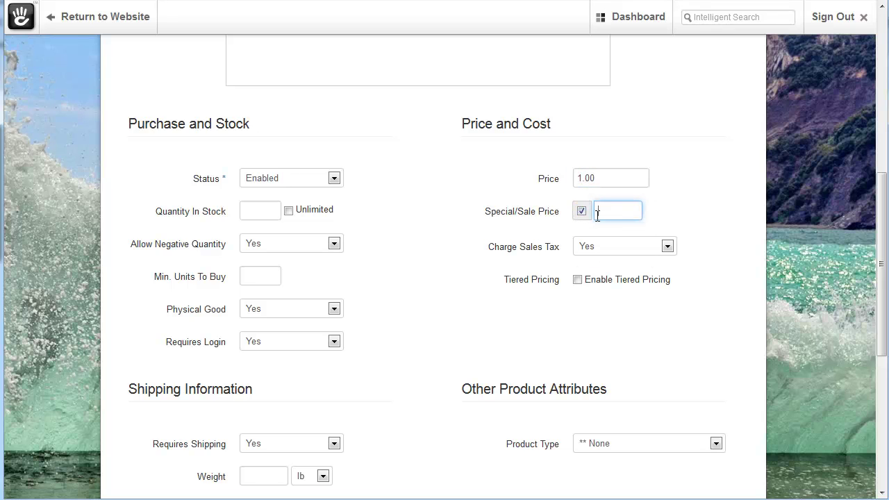
{"action": "type", "text": ".75"}
{"action": "left_click", "coordinate": [456, 300]}
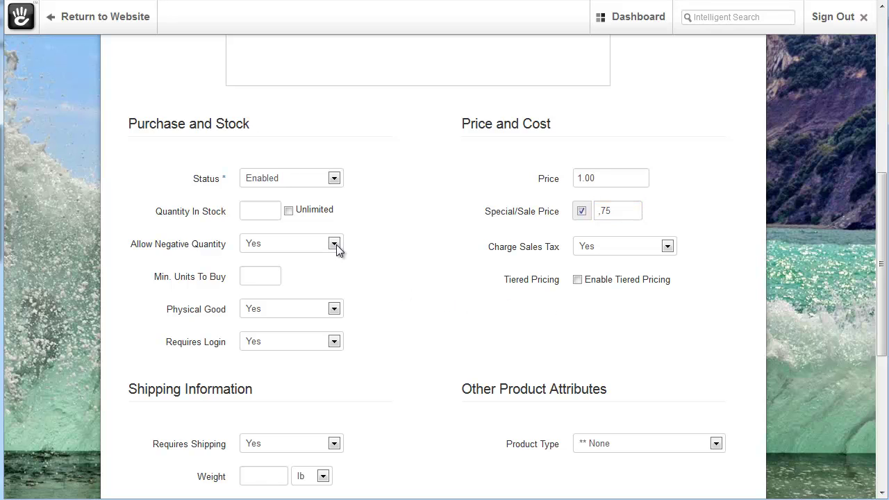
Make stock unlimited, disallow negative quantity, require no login, and add the product.
{"action": "left_click", "coordinate": [288, 211]}
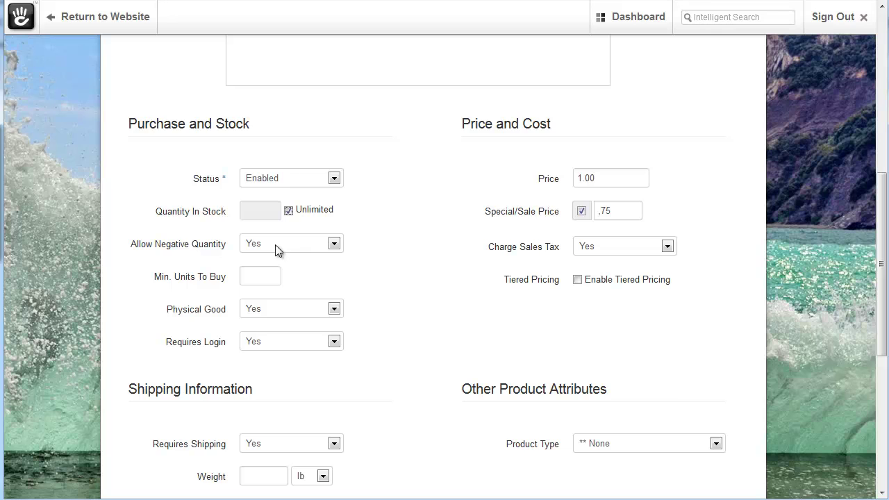
{"action": "left_click", "coordinate": [307, 244]}
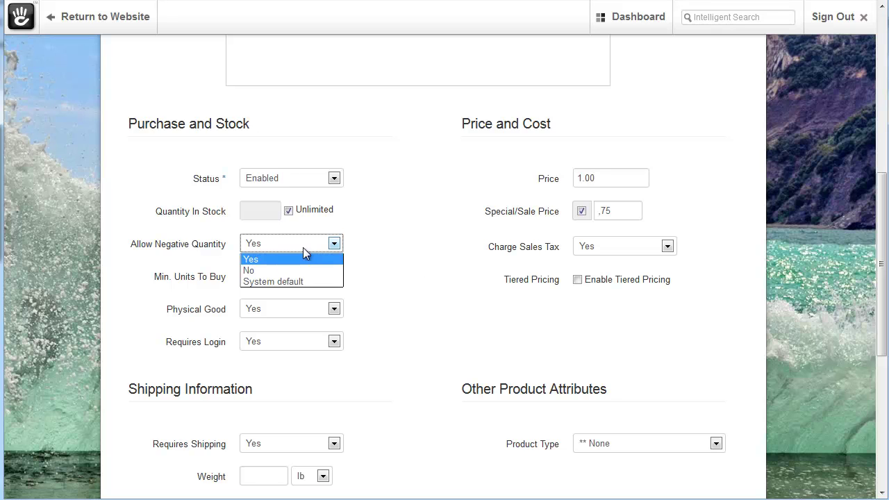
{"action": "left_click", "coordinate": [292, 268]}
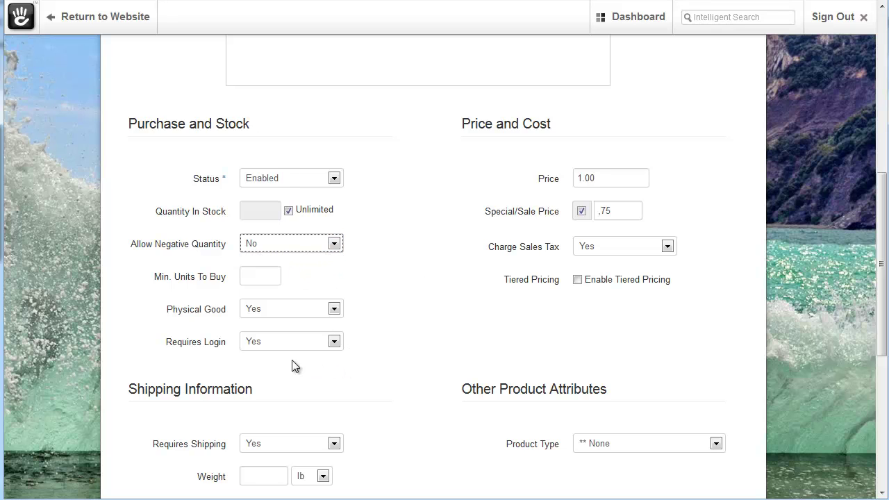
{"action": "left_click", "coordinate": [306, 346]}
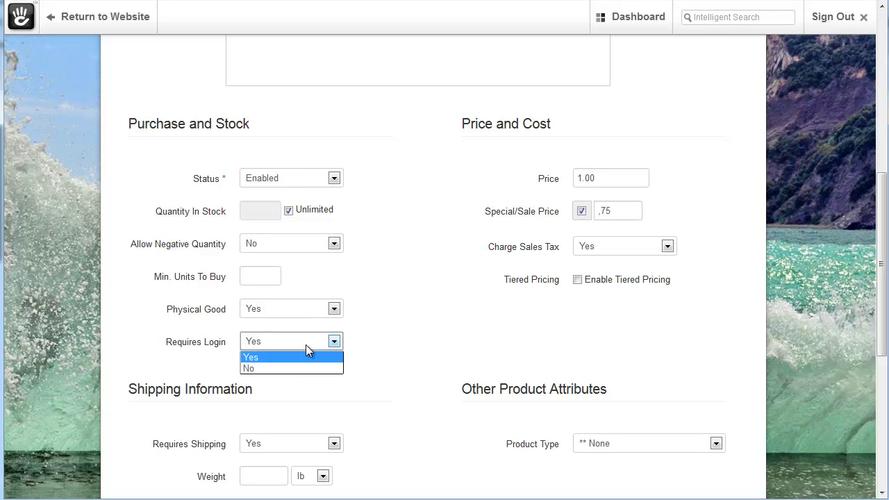
{"action": "left_click", "coordinate": [287, 367]}
{"action": "scroll", "coordinate": [619, 327], "scroll_direction": "down", "scroll_amount": 5}
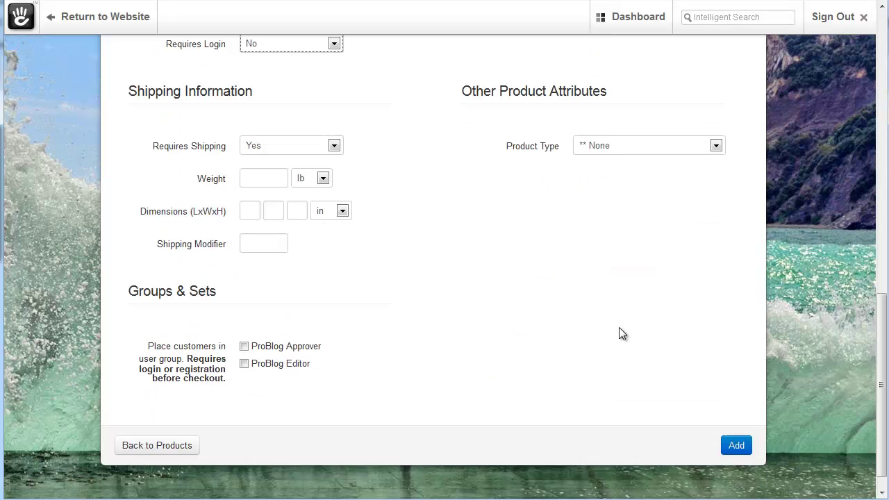
{"action": "scroll", "coordinate": [614, 327], "scroll_direction": "up", "scroll_amount": 1}
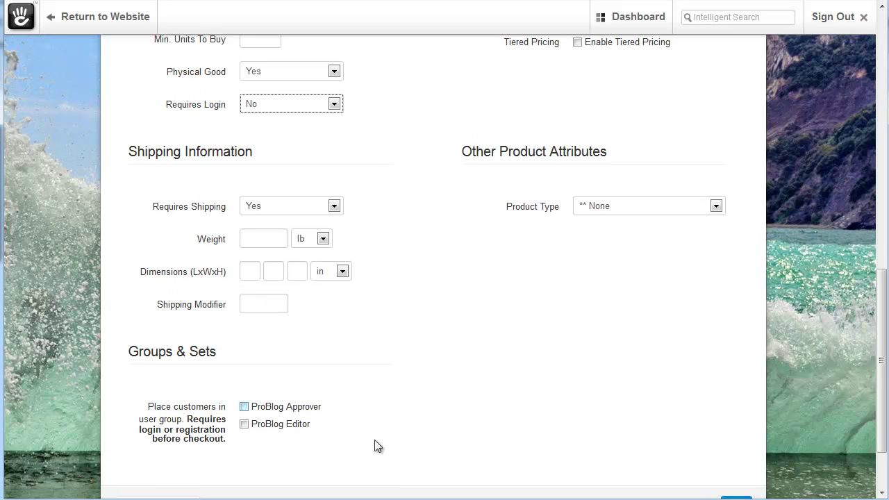
{"action": "scroll", "coordinate": [458, 421], "scroll_direction": "down", "scroll_amount": 3}
{"action": "left_click", "coordinate": [735, 424]}
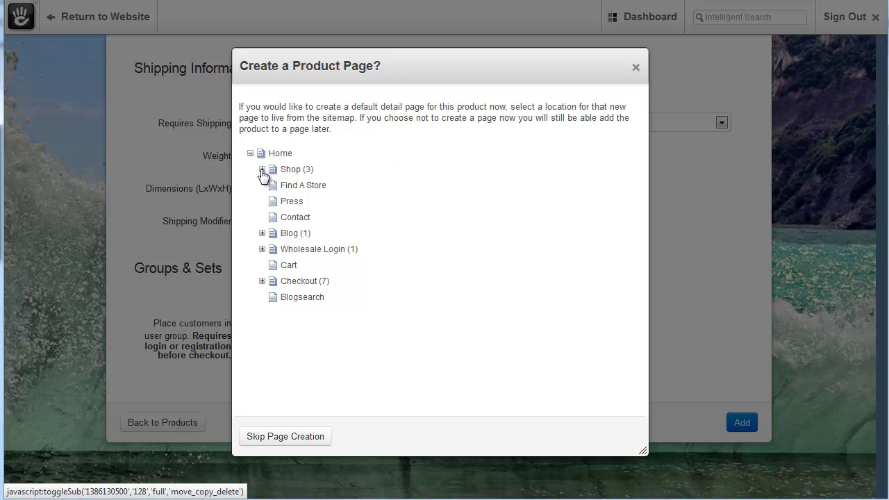
Choose Shop as the parent of the Title product's detail page and confirm, adding the product.
{"action": "left_click", "coordinate": [262, 170]}
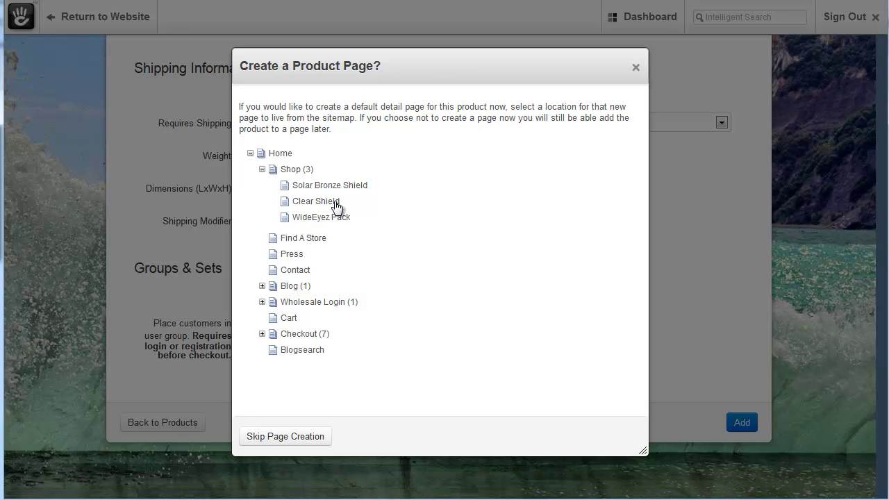
{"action": "left_click", "coordinate": [288, 172]}
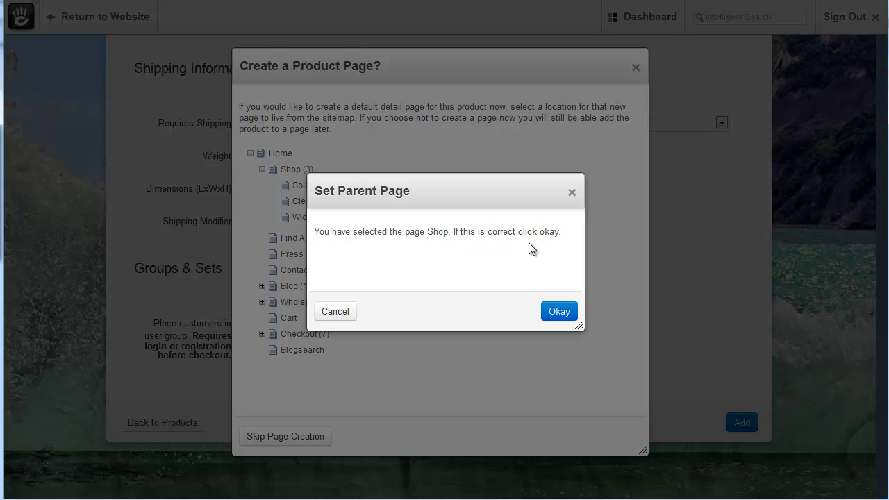
{"action": "left_click", "coordinate": [560, 317]}
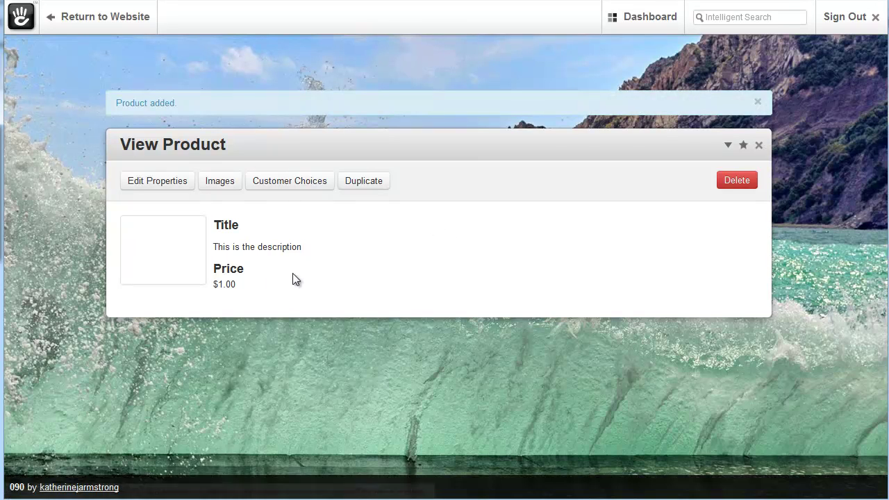
Pick imageforblog1.jpg from the File Manager for Thumbnail Image and Full Image, then save.
{"action": "left_click", "coordinate": [221, 184]}
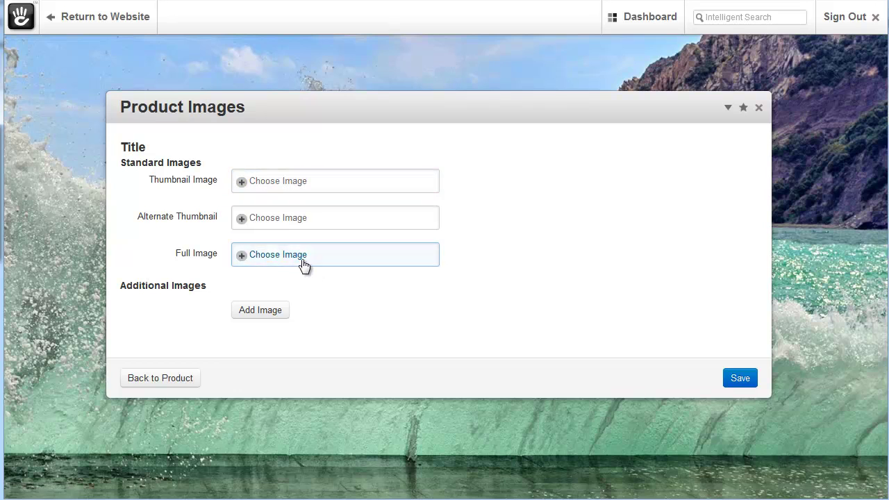
{"action": "left_click", "coordinate": [291, 186]}
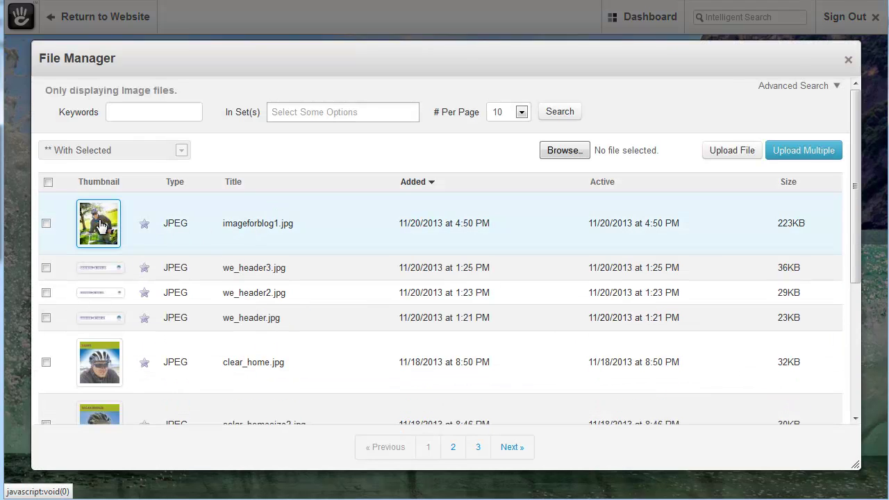
{"action": "left_click", "coordinate": [101, 226]}
{"action": "left_click", "coordinate": [77, 244]}
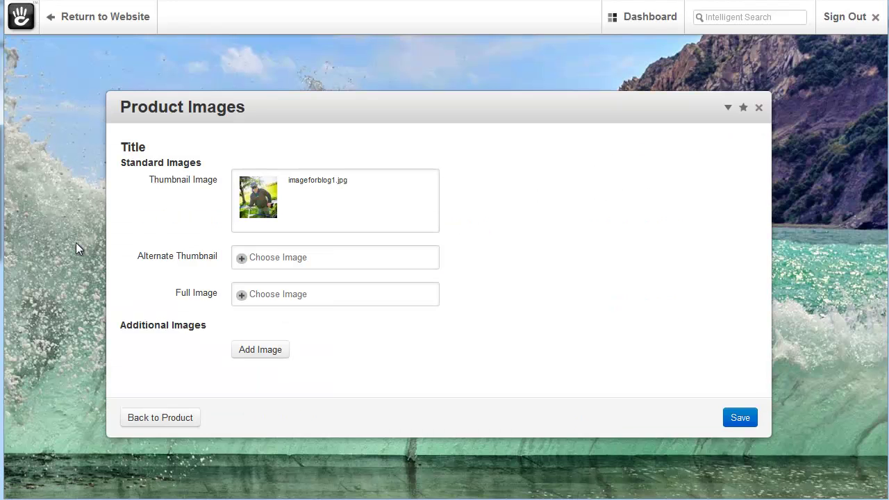
{"action": "left_click", "coordinate": [287, 294]}
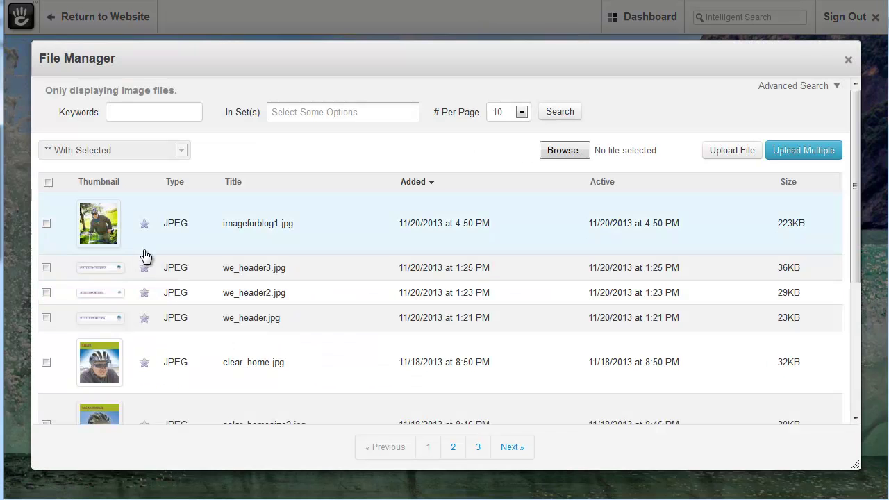
{"action": "left_click", "coordinate": [111, 229]}
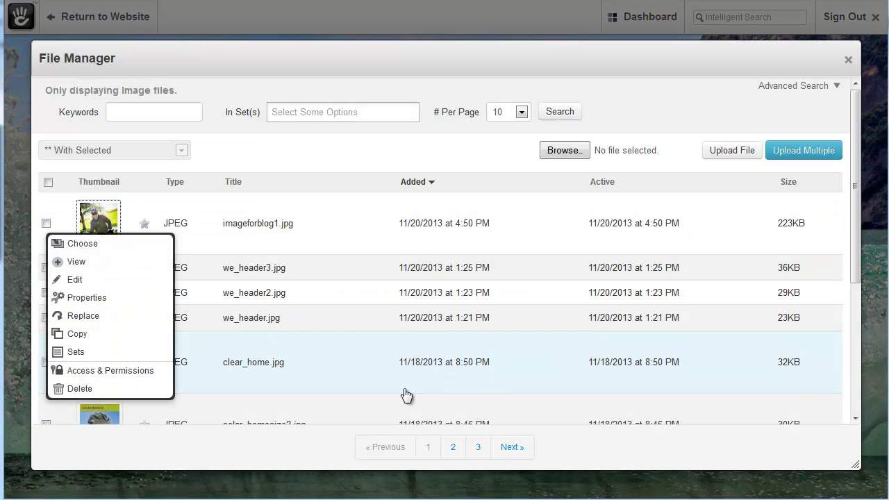
{"action": "left_click", "coordinate": [111, 248]}
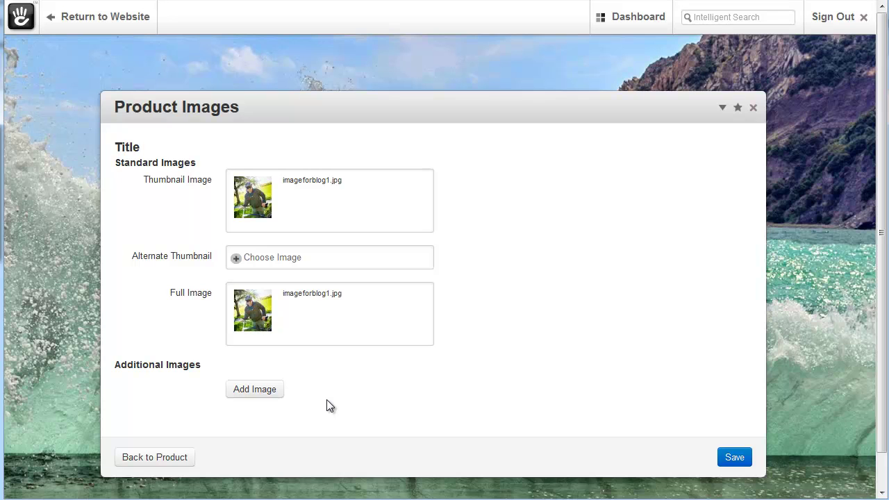
{"action": "left_click", "coordinate": [749, 456]}
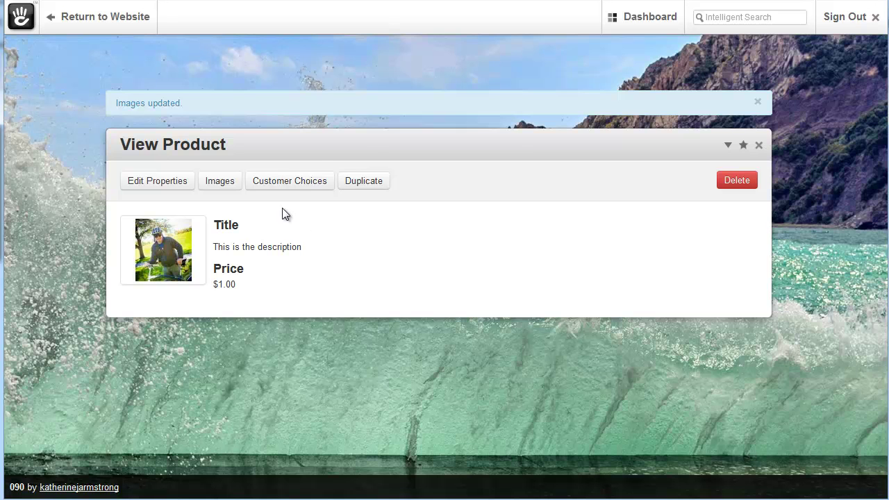
{"action": "left_click", "coordinate": [295, 184]}
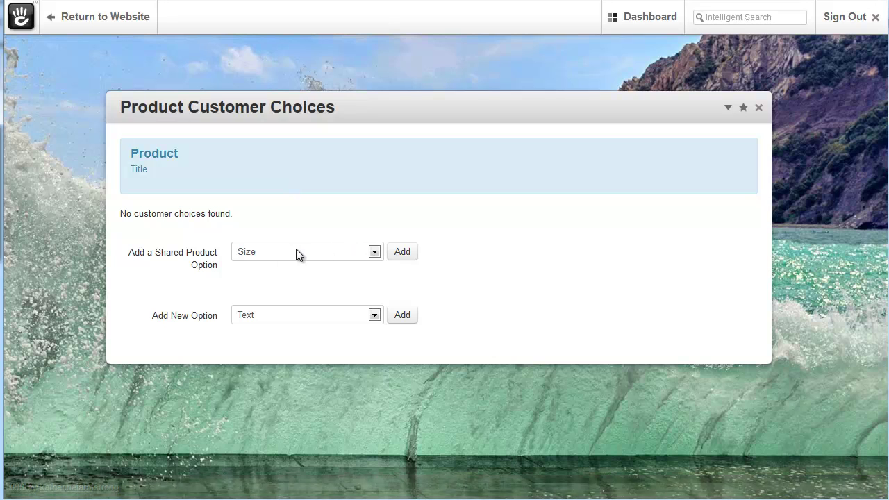
{"action": "left_click", "coordinate": [375, 252]}
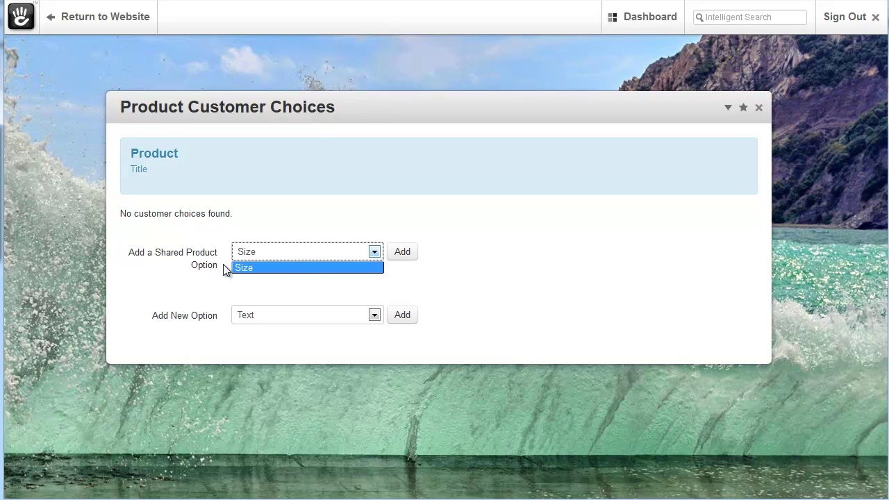
{"action": "left_click", "coordinate": [202, 272]}
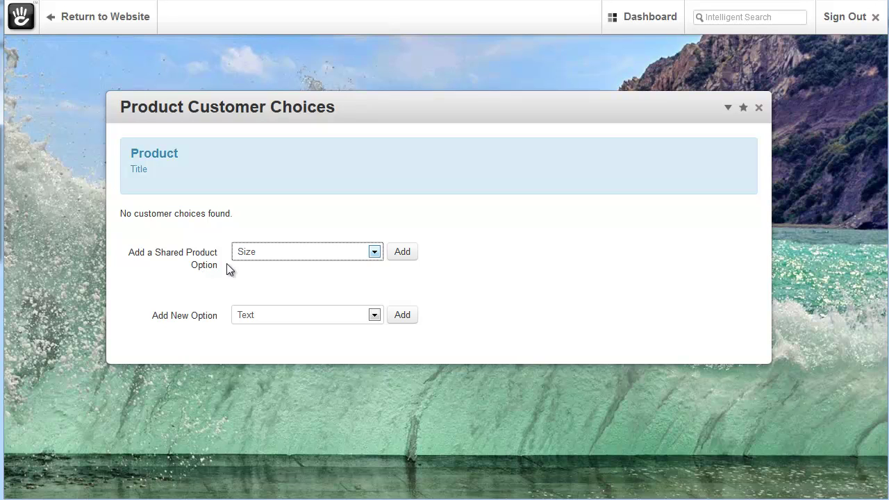
{"action": "left_click_drag", "start_coordinate": [147, 316], "coordinate": [232, 353]}
{"action": "left_click", "coordinate": [232, 353]}
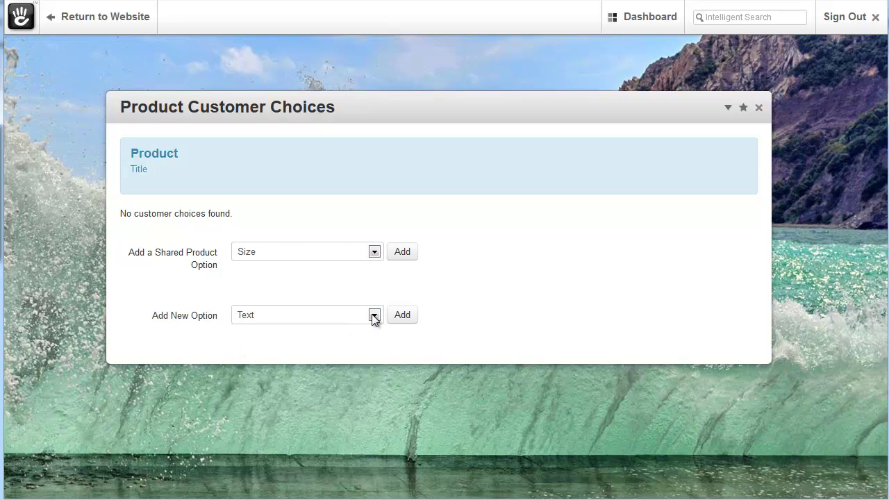
{"action": "left_click", "coordinate": [374, 316]}
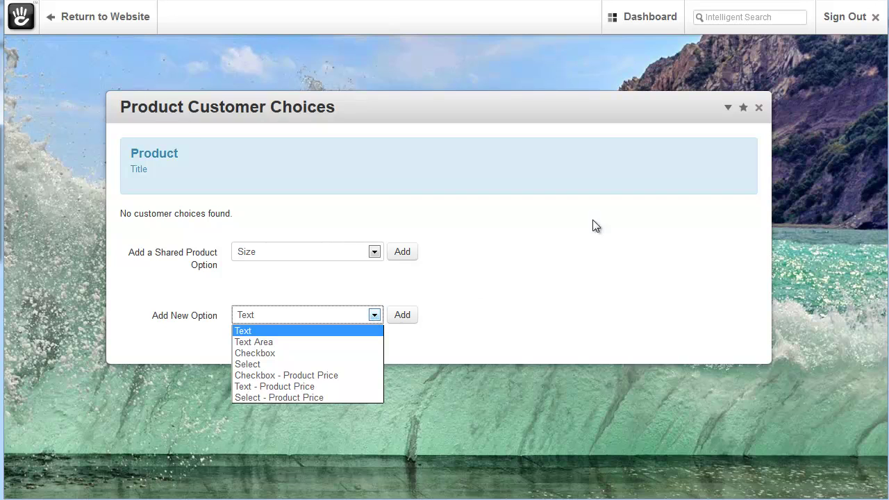
{"action": "key", "text": "Escape"}
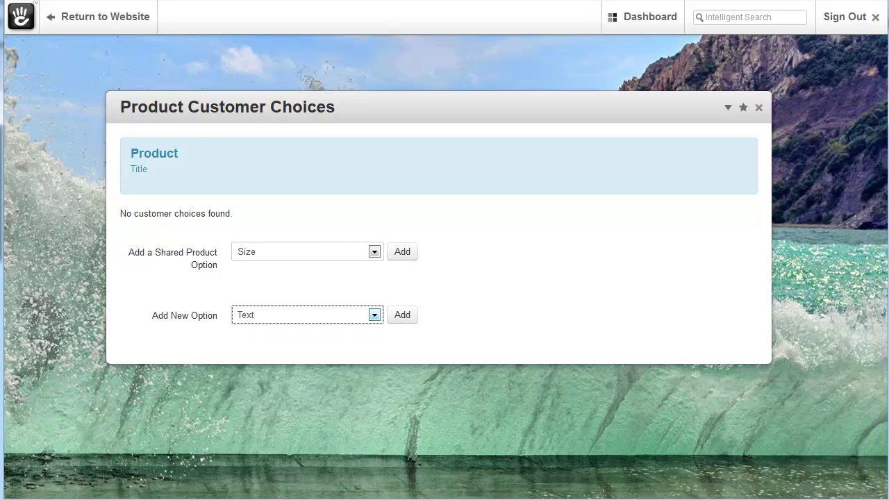
{"action": "key", "text": "alt+Left"}
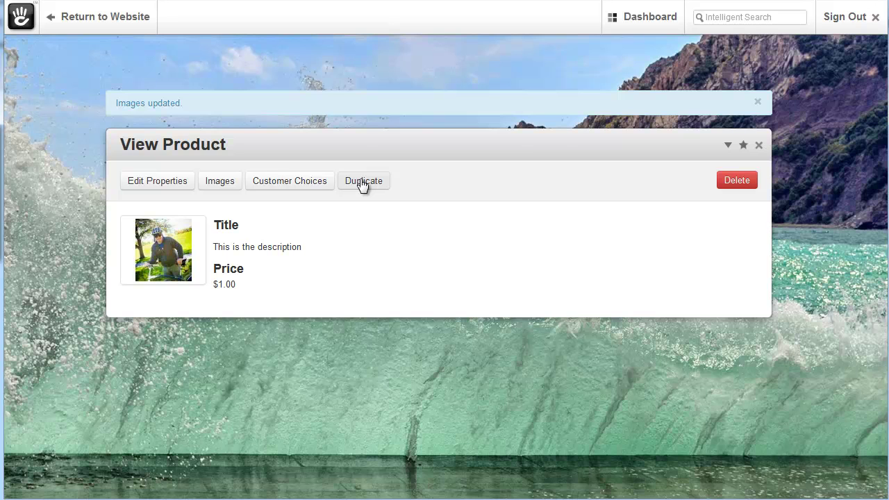
Duplicate the Title product as Title Copy, declining to create a product page.
{"action": "left_click", "coordinate": [362, 182]}
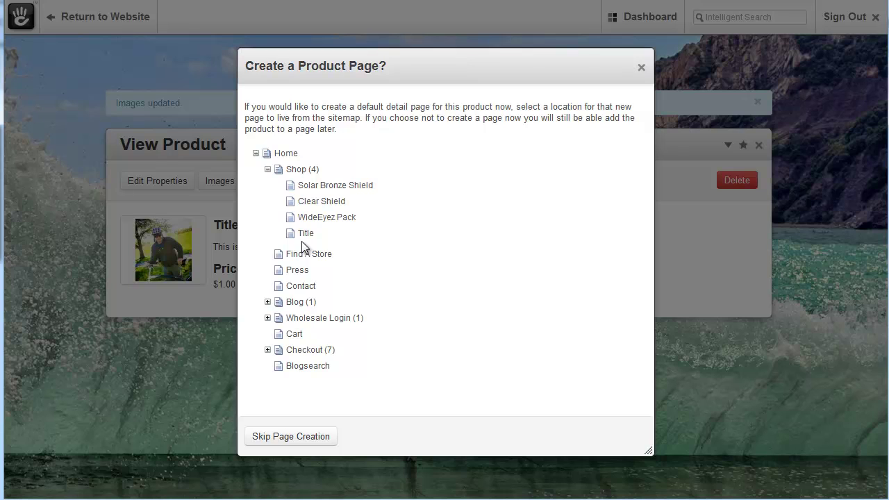
{"action": "left_click", "coordinate": [641, 68]}
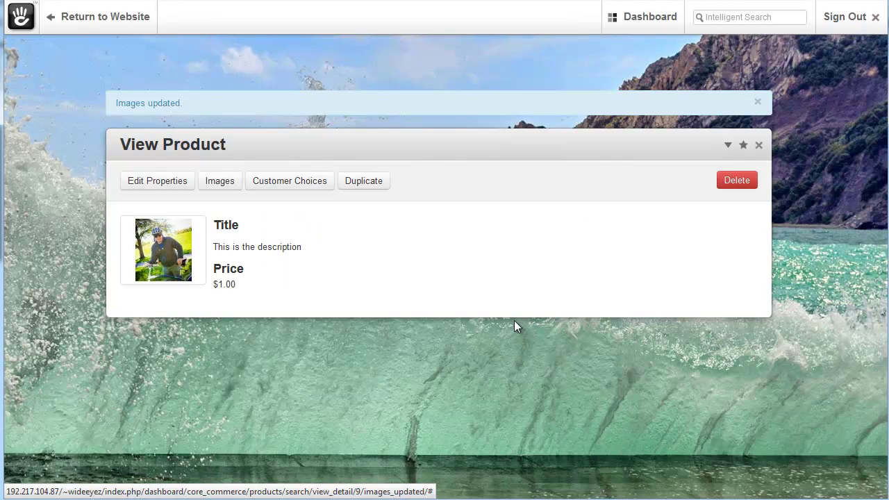